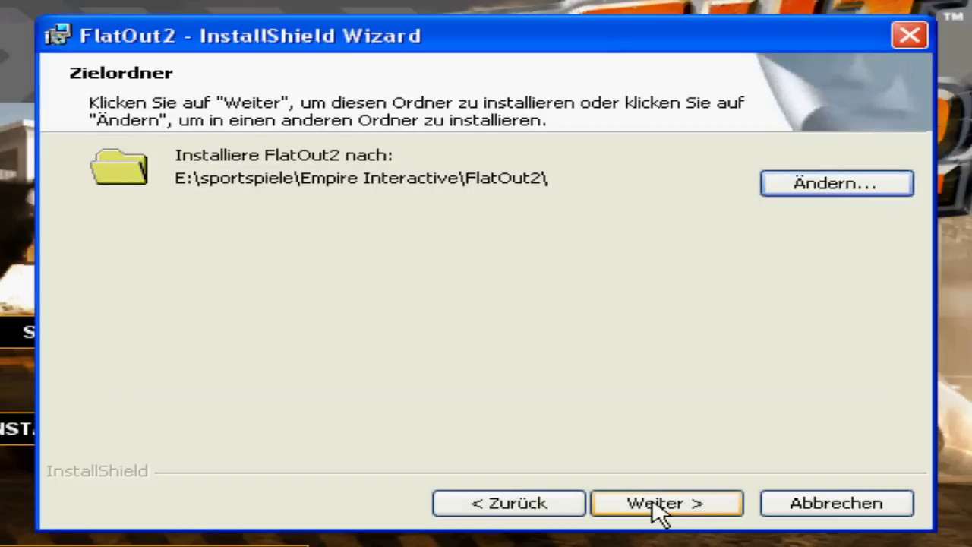
- Install FlatOut2 into E:\sportspiele\Empire Interactive\FlatOut2\ and complete the DirectX 9.0c installation, accepting its licence agreement
{"action": "left_click", "coordinate": [658, 503]}
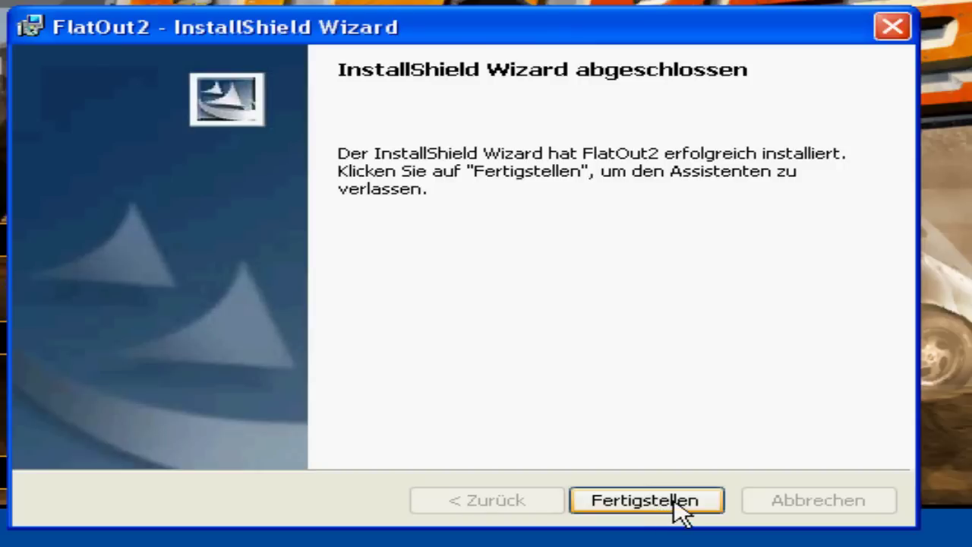
{"action": "left_click", "coordinate": [644, 501]}
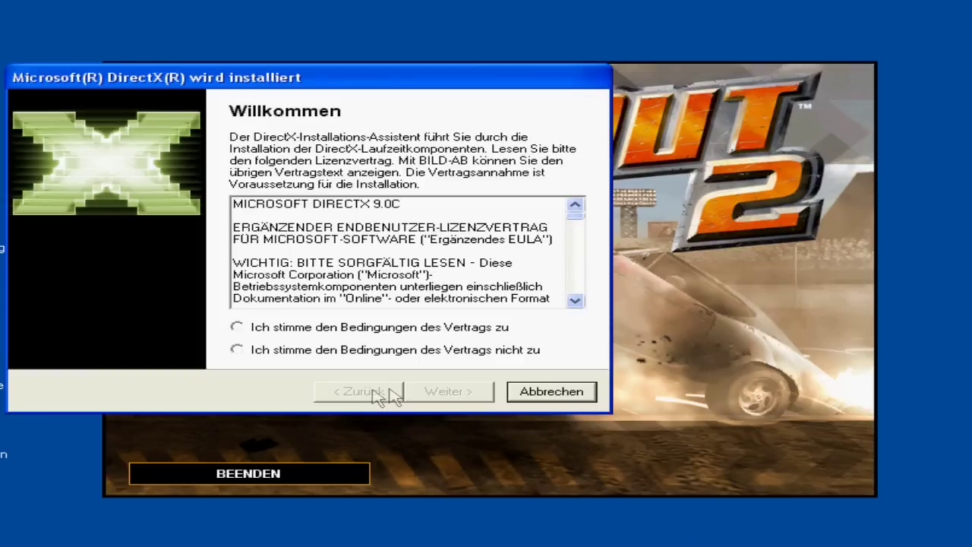
{"action": "left_click", "coordinate": [277, 334]}
{"action": "left_click", "coordinate": [448, 393]}
{"action": "left_click", "coordinate": [449, 392]}
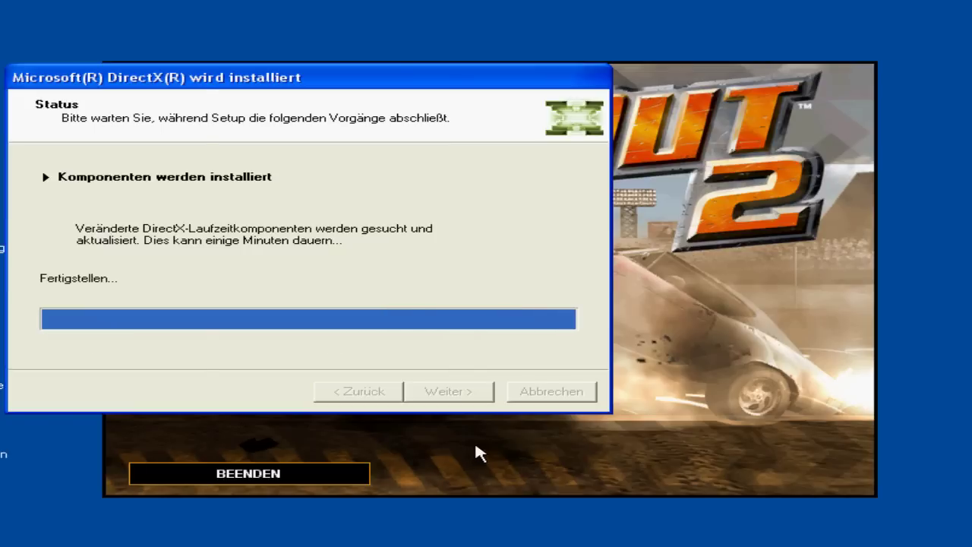
{"action": "left_click", "coordinate": [445, 392]}
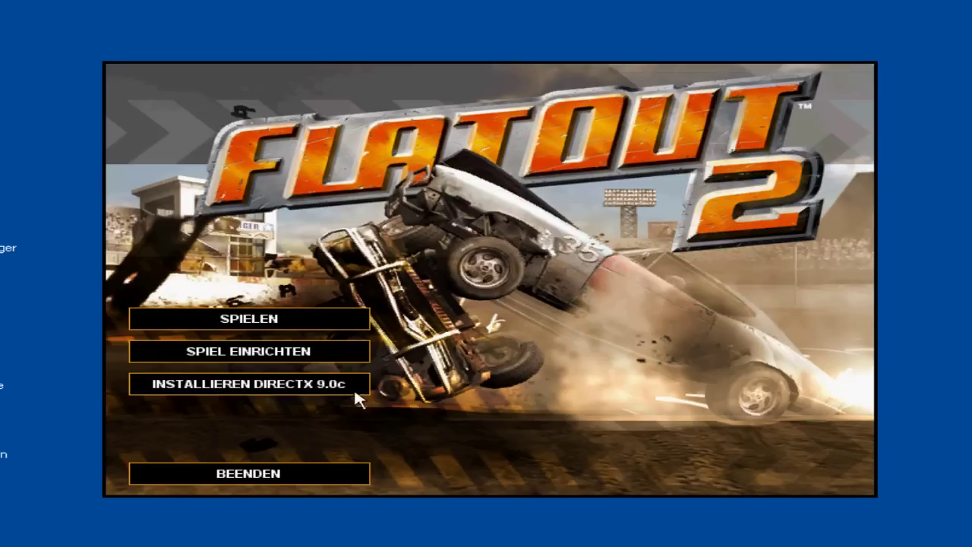
- In the game setup, set antialiasing to 4 Sampling, anisotropy to maximum and the display mode to 1024 x 768 x 32
{"action": "left_click", "coordinate": [267, 357]}
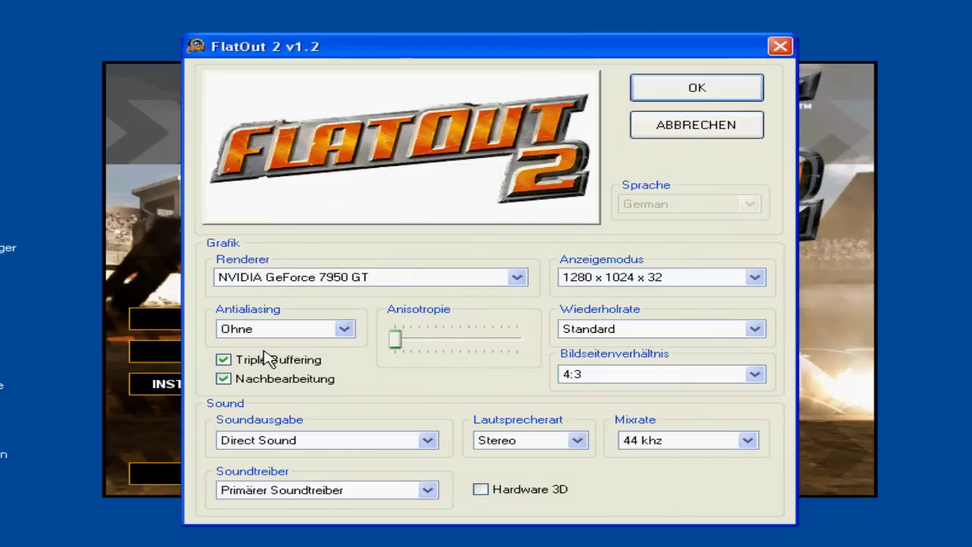
{"action": "left_click", "coordinate": [346, 330]}
{"action": "left_click", "coordinate": [331, 371]}
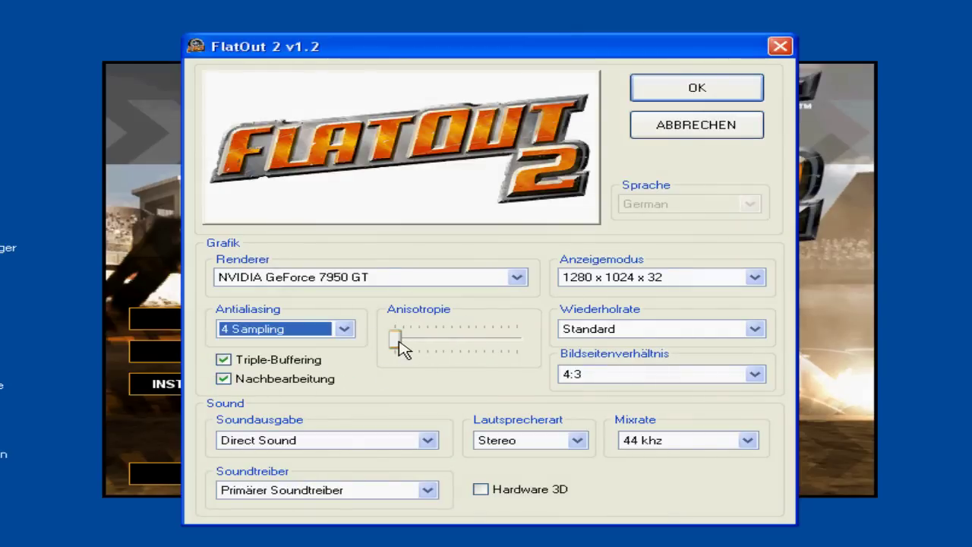
{"action": "left_click_drag", "start_coordinate": [398, 341], "coordinate": [518, 340]}
{"action": "left_click", "coordinate": [755, 278]}
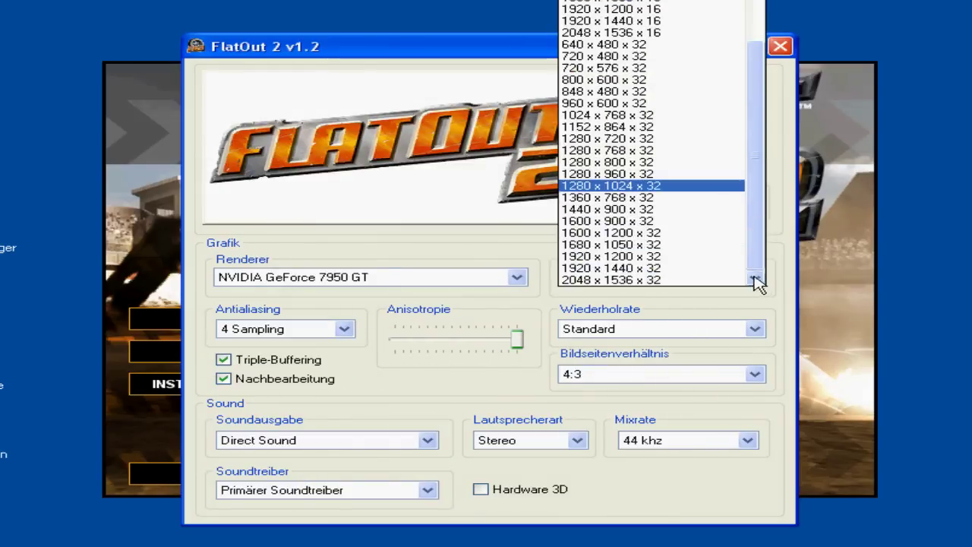
{"action": "left_click", "coordinate": [659, 115]}
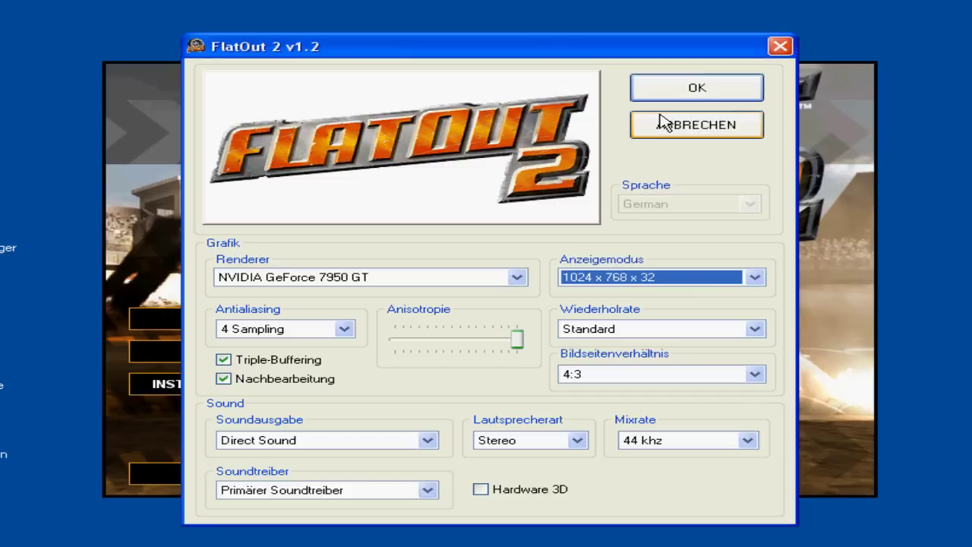
- Set the sound to 48 khz, 5.1 Surround, Direct Sound and the SoundMAX HD Audio driver, save the setup and close the launcher
{"action": "left_click", "coordinate": [749, 442]}
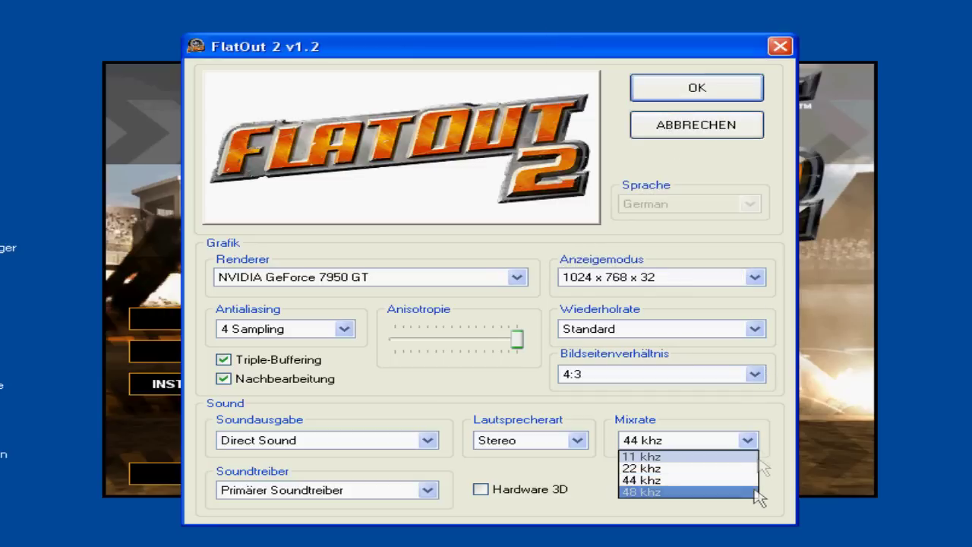
{"action": "left_click", "coordinate": [752, 493]}
{"action": "left_click", "coordinate": [578, 442]}
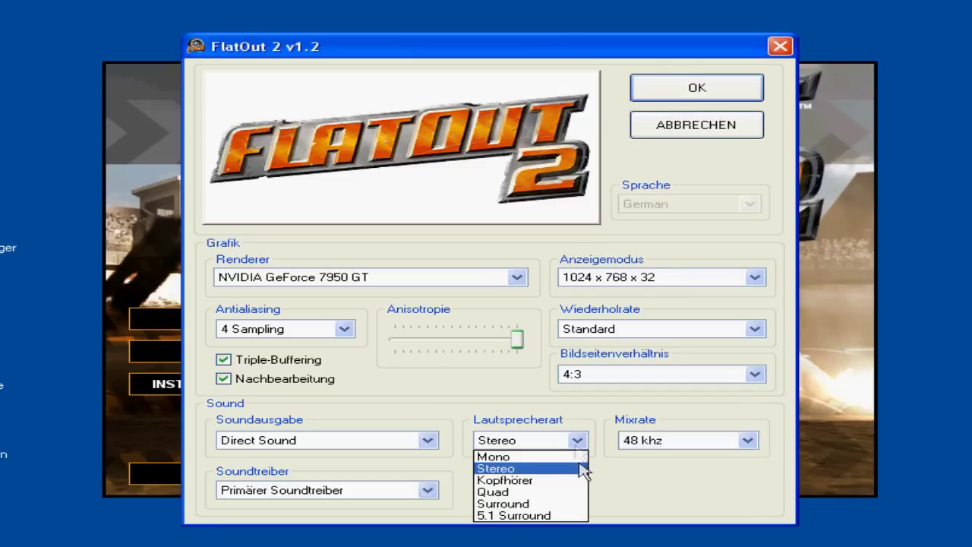
{"action": "left_click", "coordinate": [575, 515]}
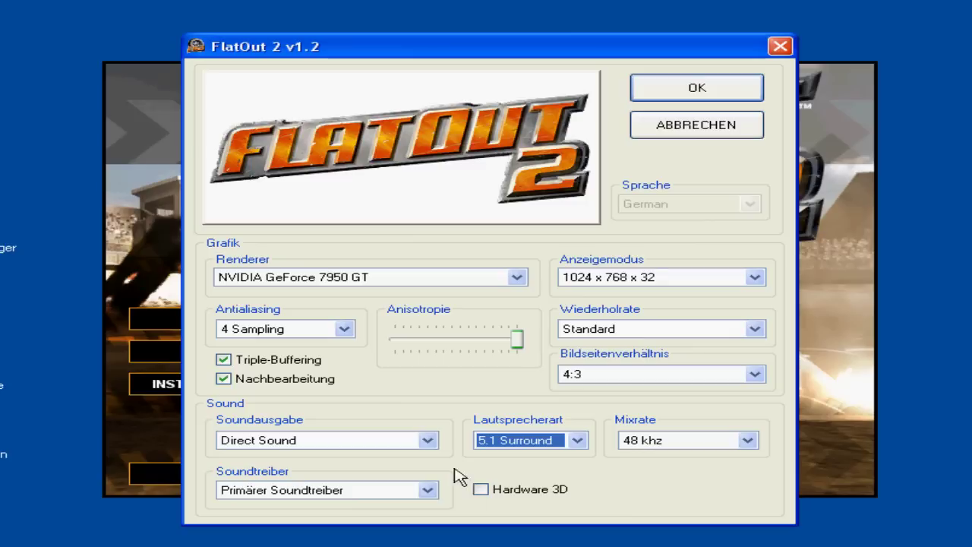
{"action": "left_click", "coordinate": [428, 441]}
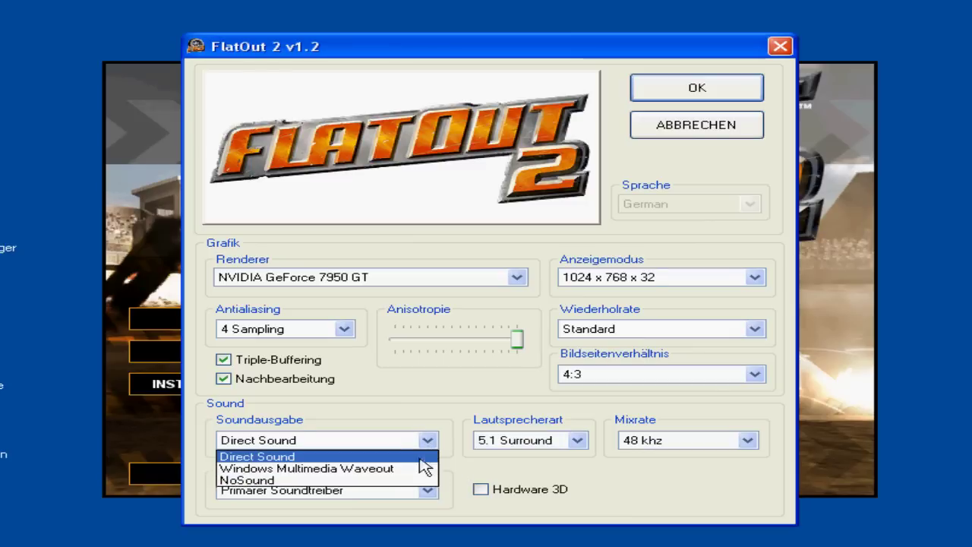
{"action": "left_click", "coordinate": [420, 459]}
{"action": "left_click", "coordinate": [428, 490]}
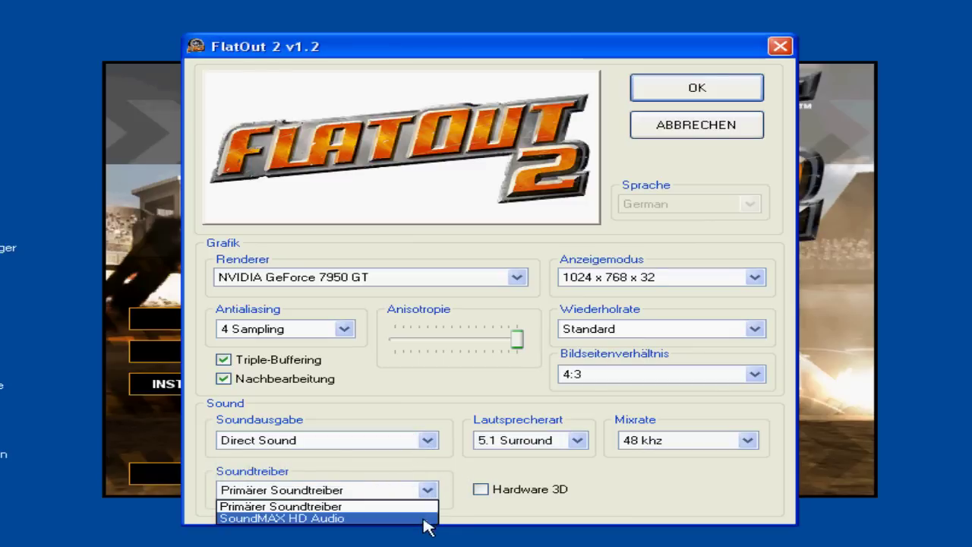
{"action": "left_click", "coordinate": [424, 519]}
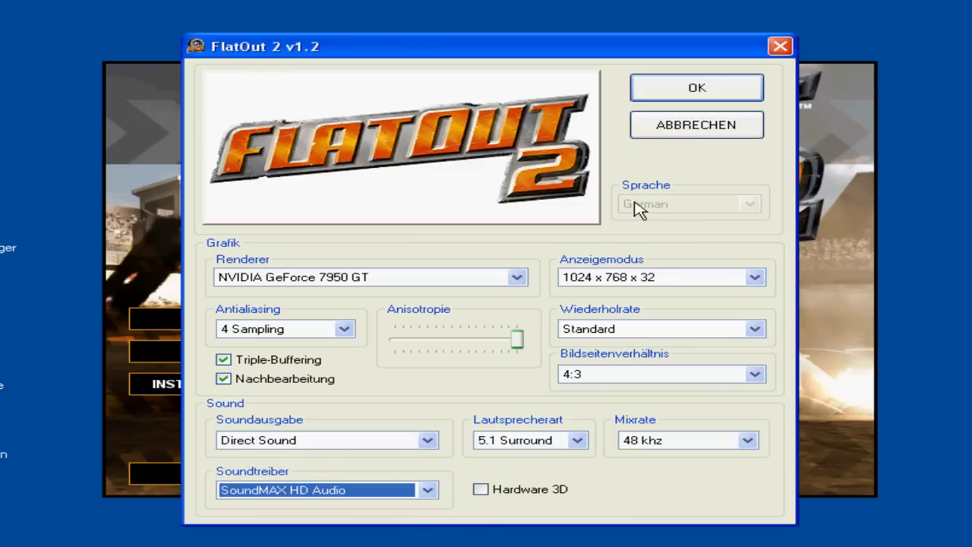
{"action": "left_click", "coordinate": [686, 96]}
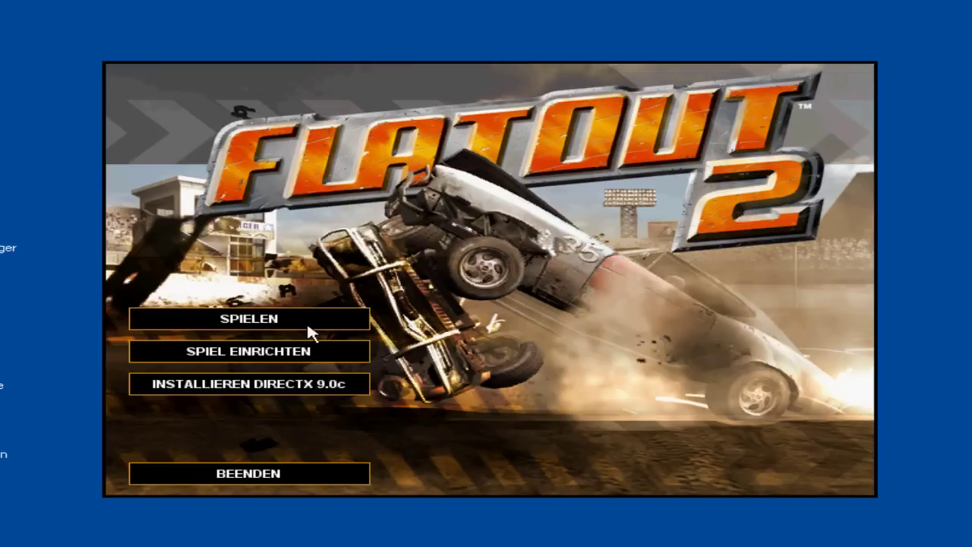
{"action": "key", "text": "Escape"}
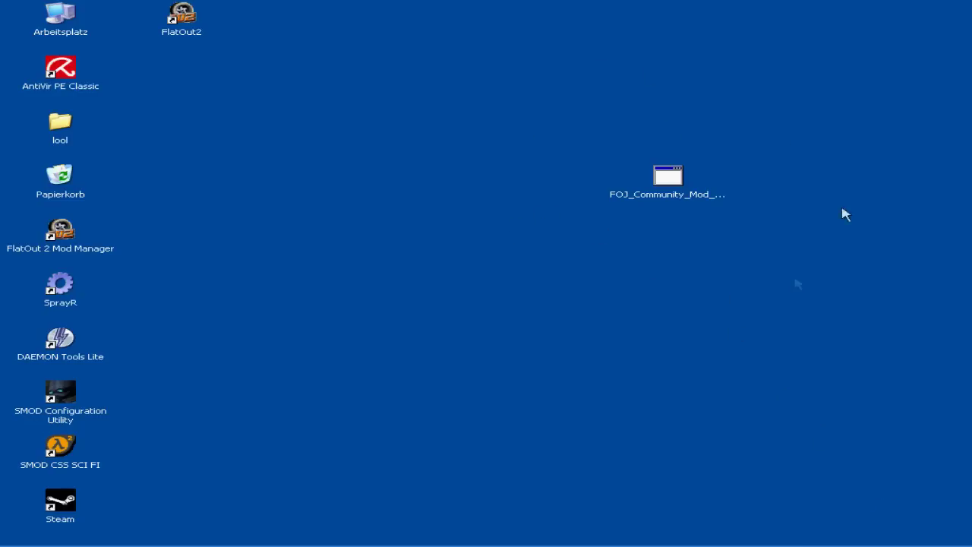
- Open Software in the Windows Control Panel and look through the list of installed programs
{"action": "mouse_move", "coordinate": [82, 545]}
{"action": "left_click", "coordinate": [48, 539]}
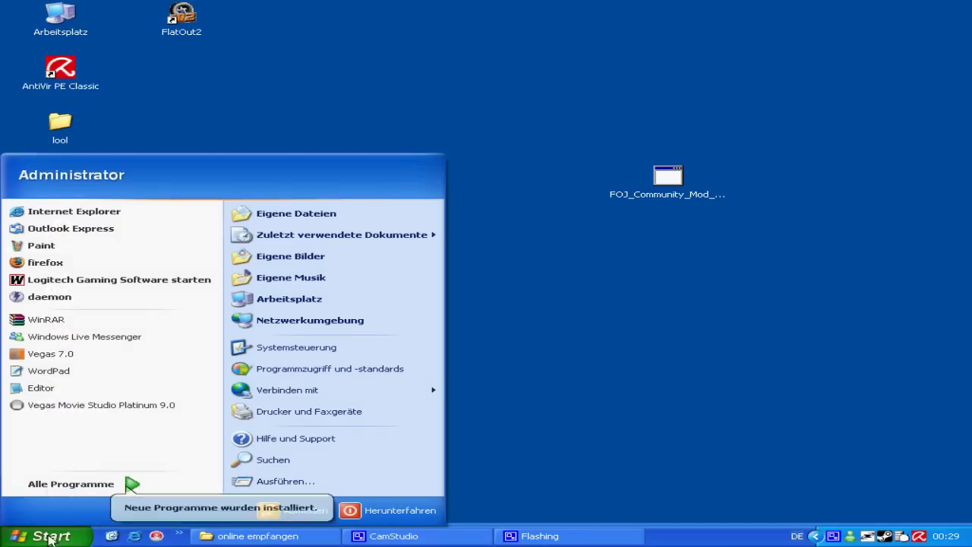
{"action": "left_click", "coordinate": [318, 351]}
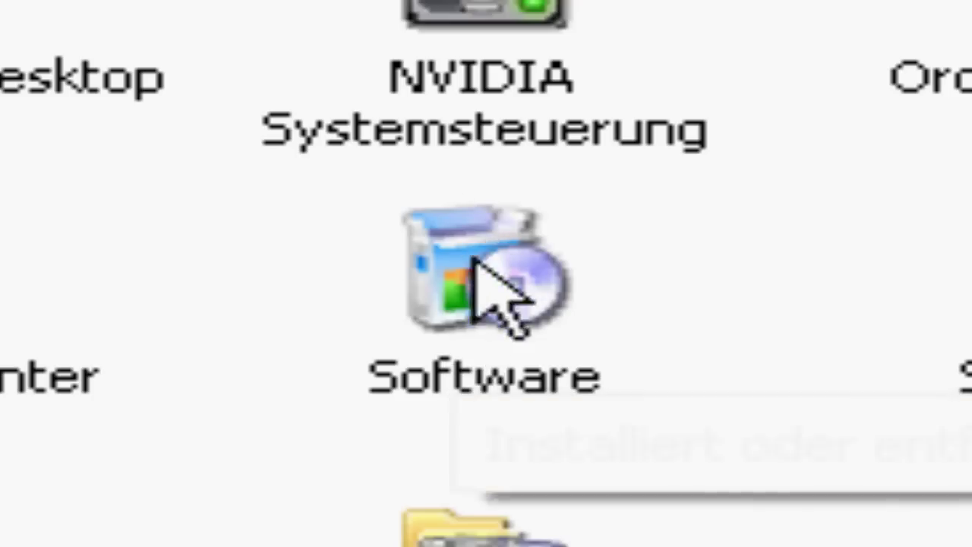
{"action": "double_click", "coordinate": [436, 281]}
{"action": "scroll", "coordinate": [357, 306], "scroll_direction": "down", "scroll_amount": 5}
{"action": "scroll", "coordinate": [357, 306], "scroll_direction": "down", "scroll_amount": 5}
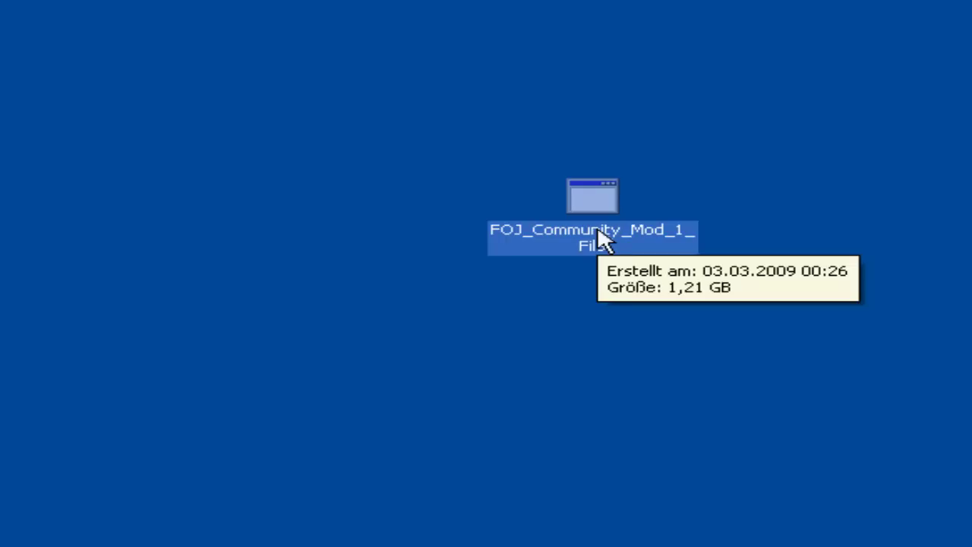
- Extract the FOJ Community Mod archive from the desktop into E:\sportspiele\Empire Interactive\FlatOut2, replacing all existing files
{"action": "double_click", "coordinate": [591, 213]}
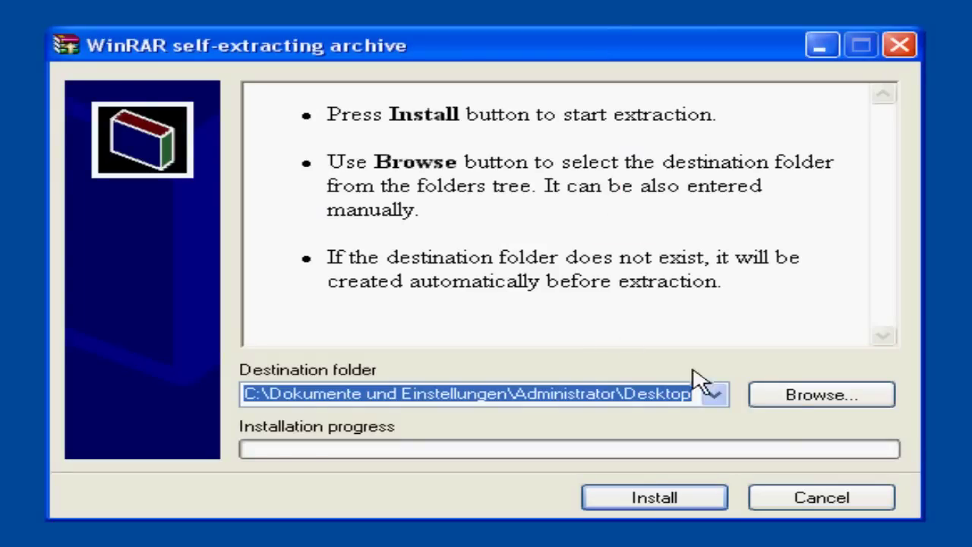
{"action": "left_click", "coordinate": [812, 396]}
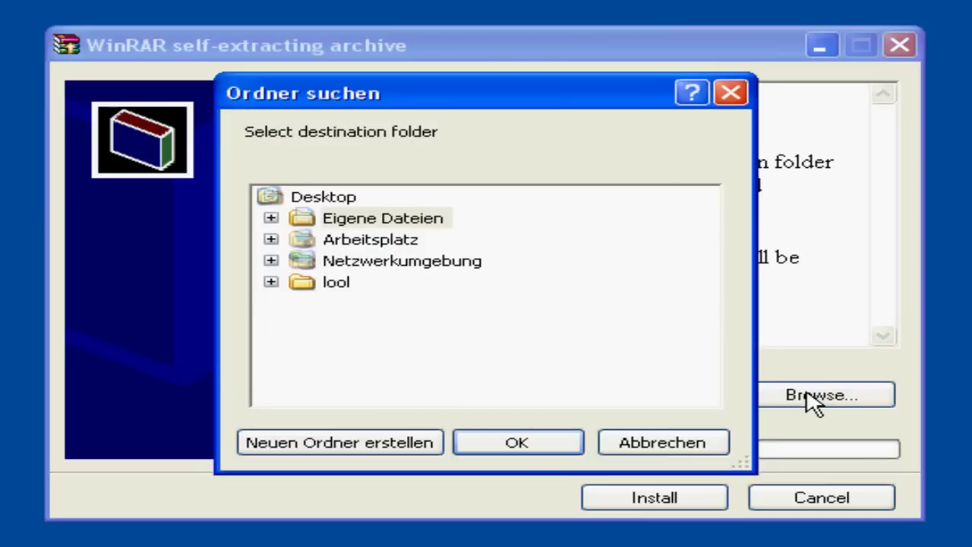
{"action": "double_click", "coordinate": [370, 242]}
{"action": "double_click", "coordinate": [422, 264]}
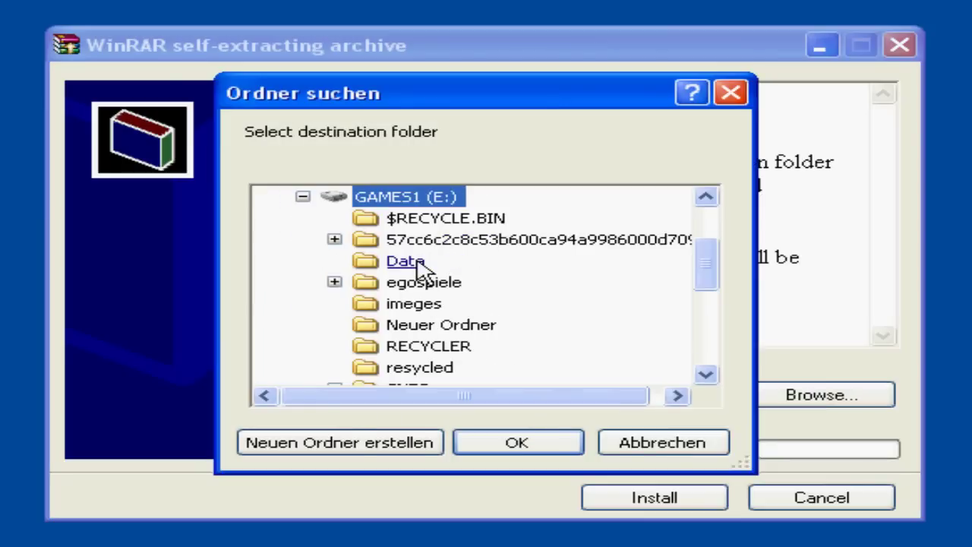
{"action": "left_click", "coordinate": [706, 374]}
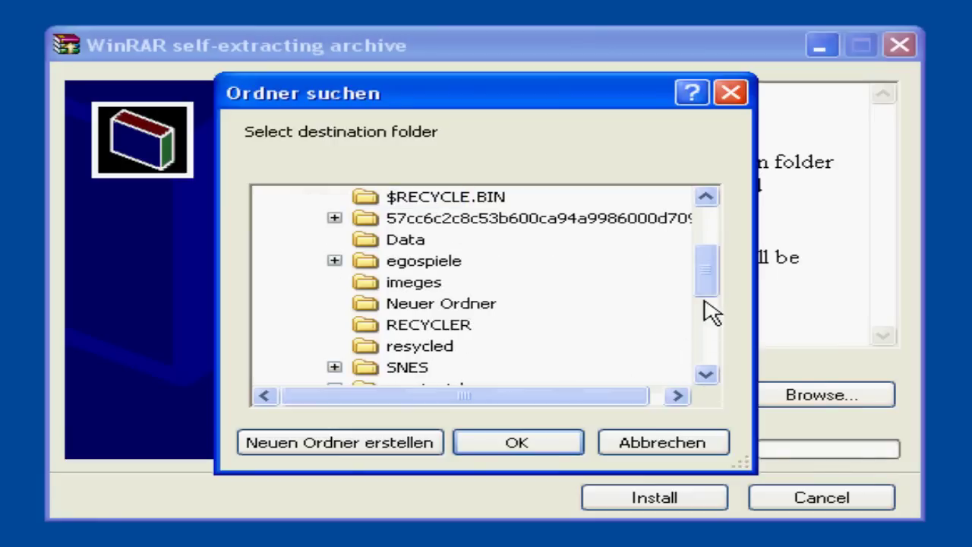
{"action": "left_click_drag", "start_coordinate": [711, 282], "coordinate": [714, 307]}
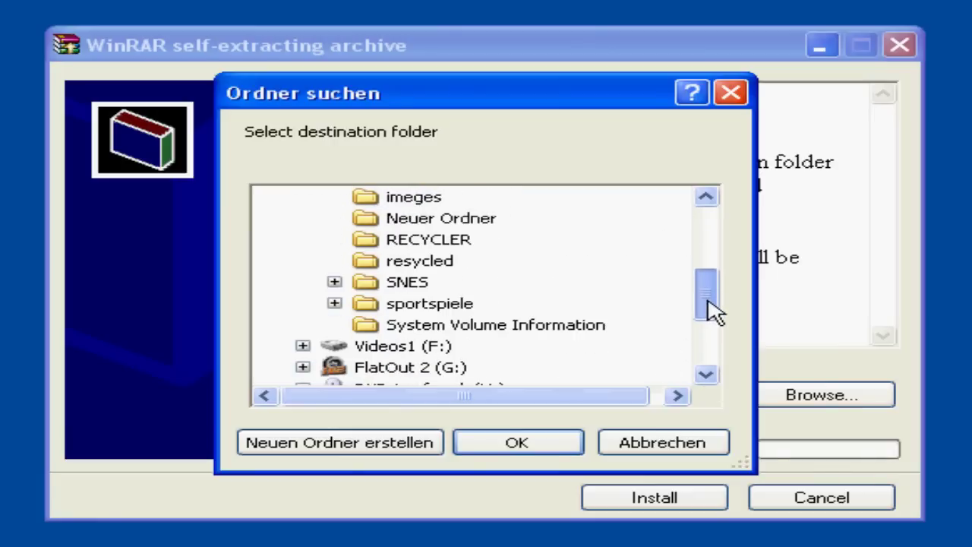
{"action": "double_click", "coordinate": [466, 304]}
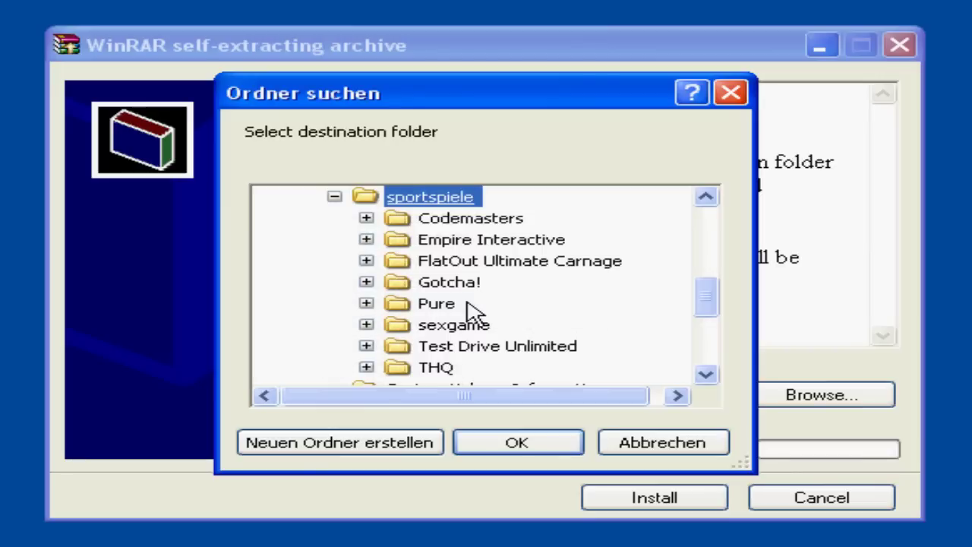
{"action": "double_click", "coordinate": [465, 242]}
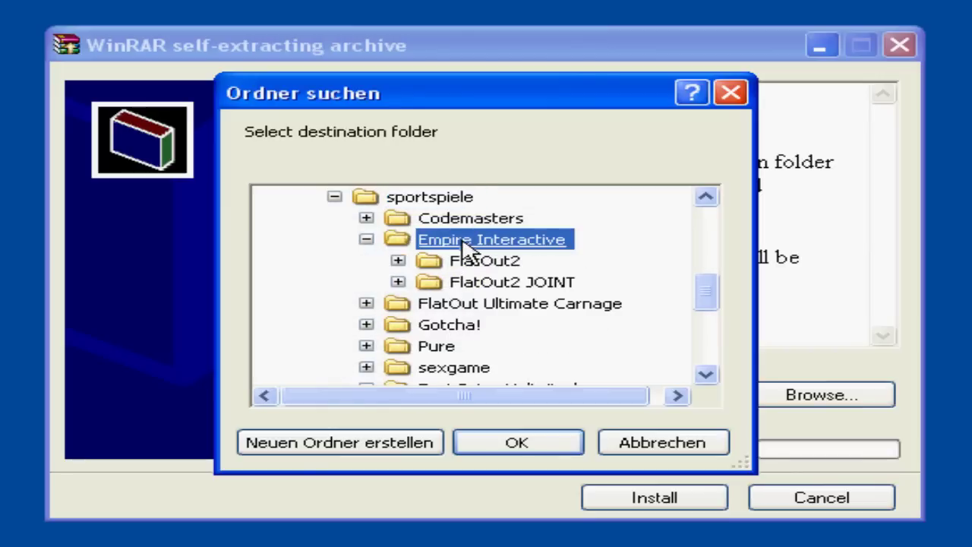
{"action": "double_click", "coordinate": [475, 266]}
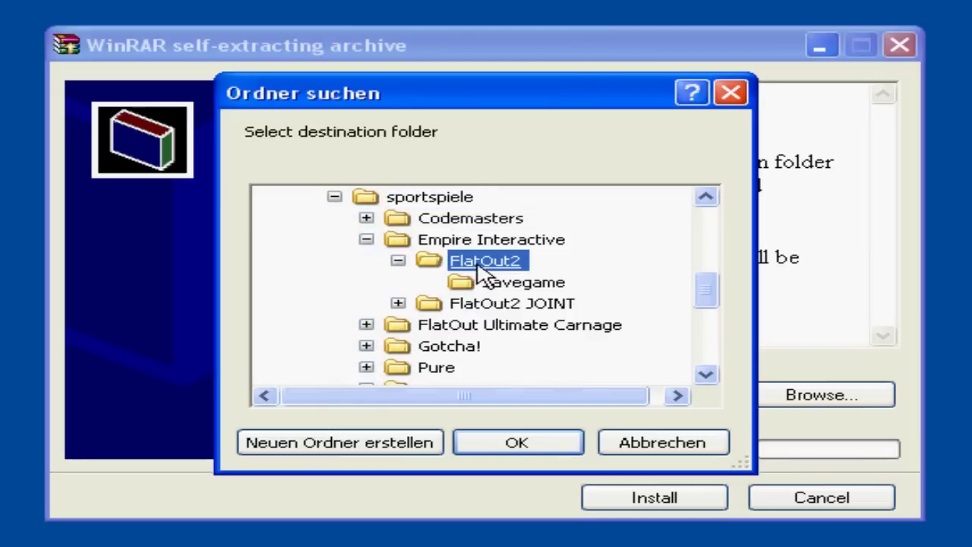
{"action": "left_click", "coordinate": [526, 448]}
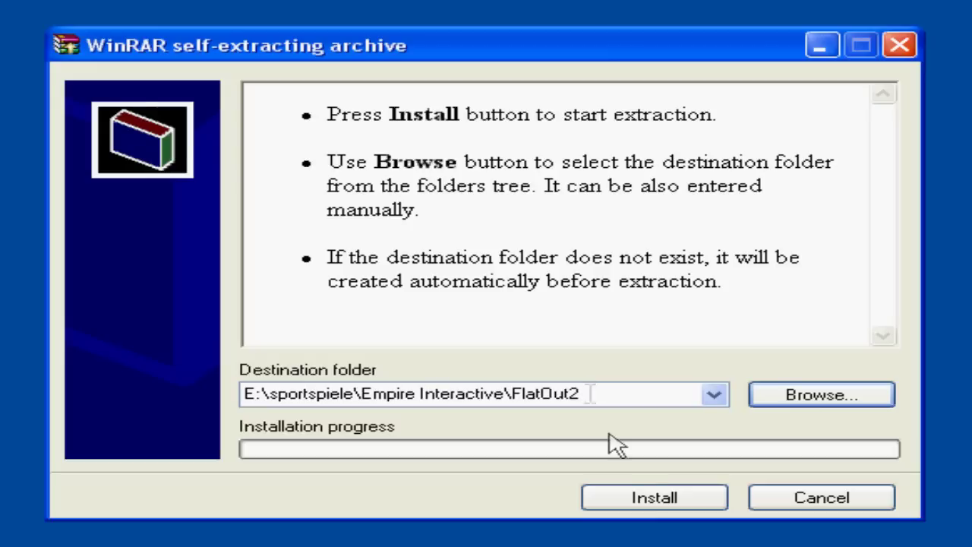
{"action": "left_click", "coordinate": [655, 504]}
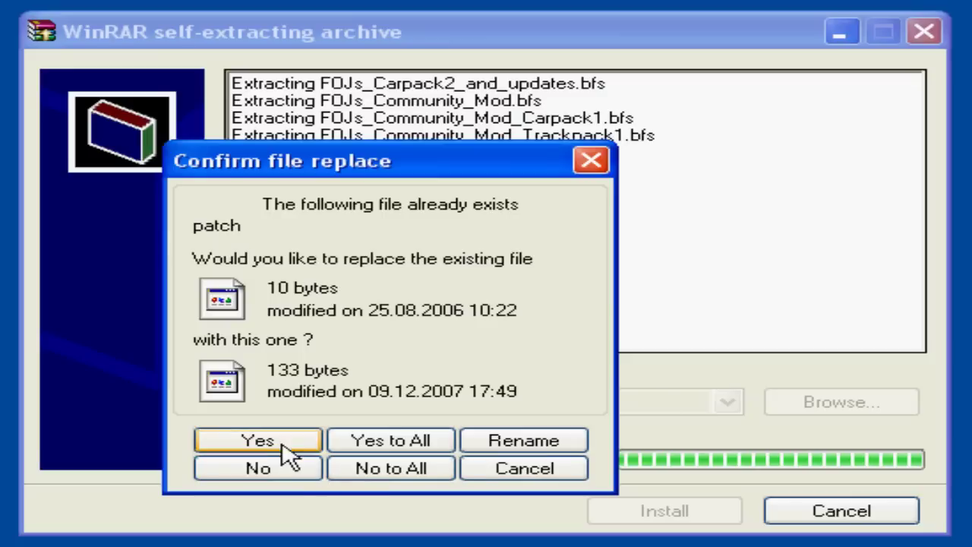
{"action": "left_click", "coordinate": [385, 445]}
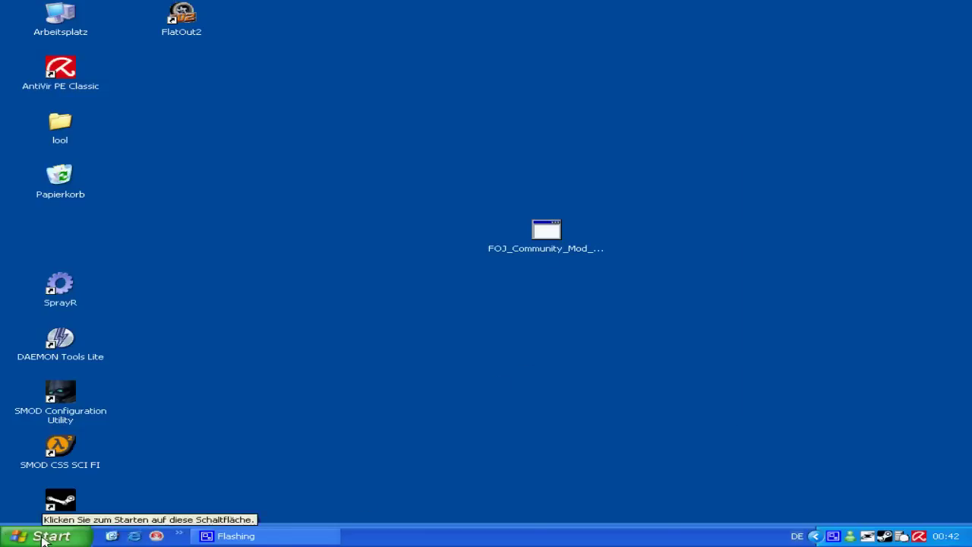
- Open Windows Explorer and go to E:\sportspiele\Empire Interactive\FlatOut2 to check the extracted mod files
{"action": "right_click", "coordinate": [30, 536]}
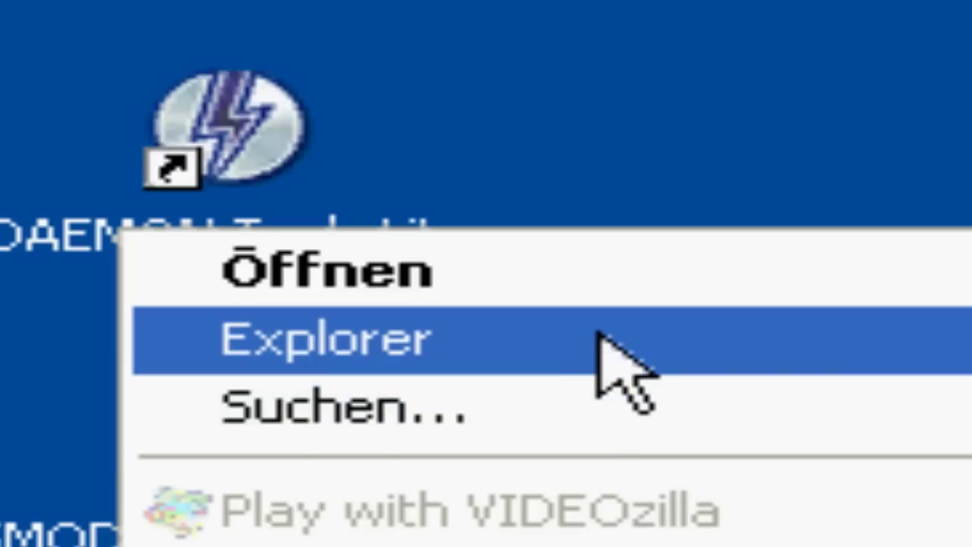
{"action": "left_click", "coordinate": [597, 338]}
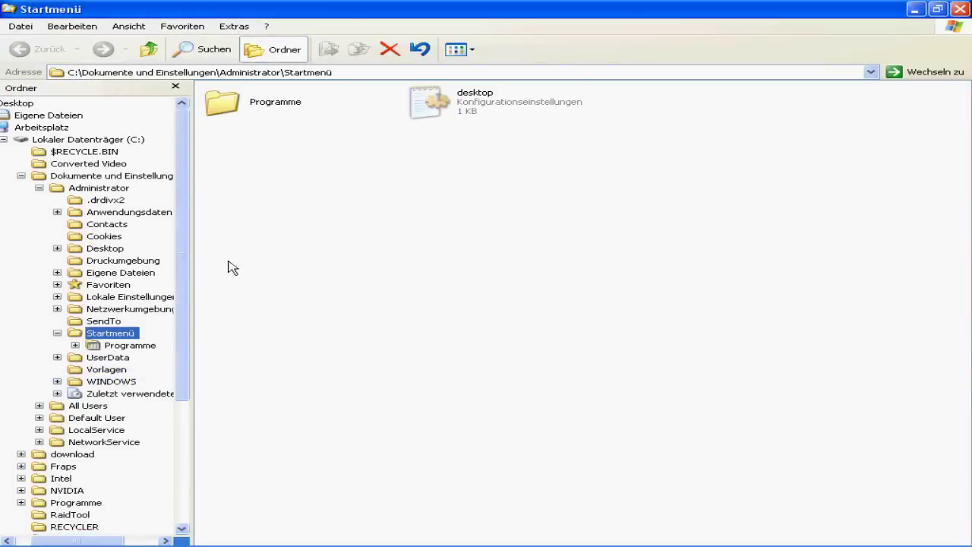
{"action": "scroll", "coordinate": [187, 200], "scroll_direction": "down", "scroll_amount": 5}
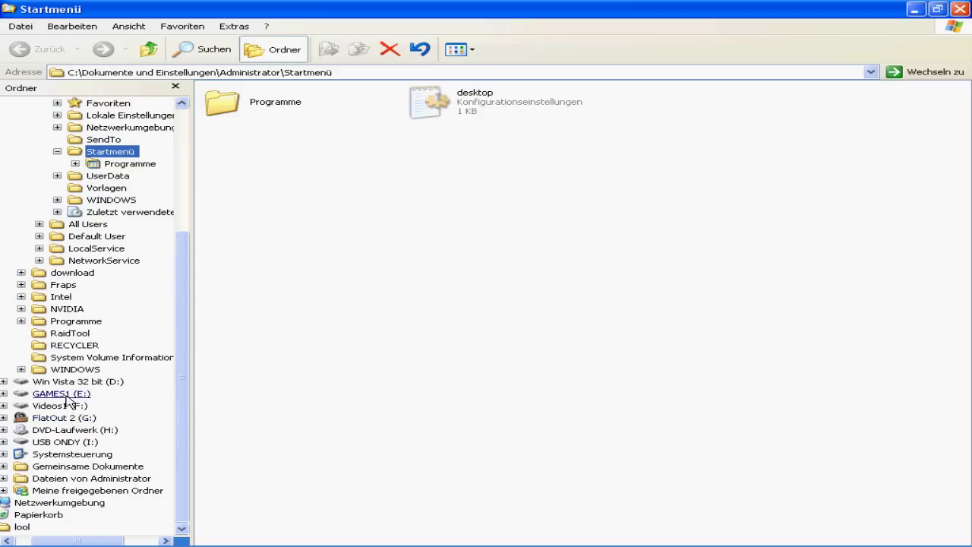
{"action": "left_click", "coordinate": [312, 329]}
{"action": "double_click", "coordinate": [295, 232]}
{"action": "double_click", "coordinate": [486, 102]}
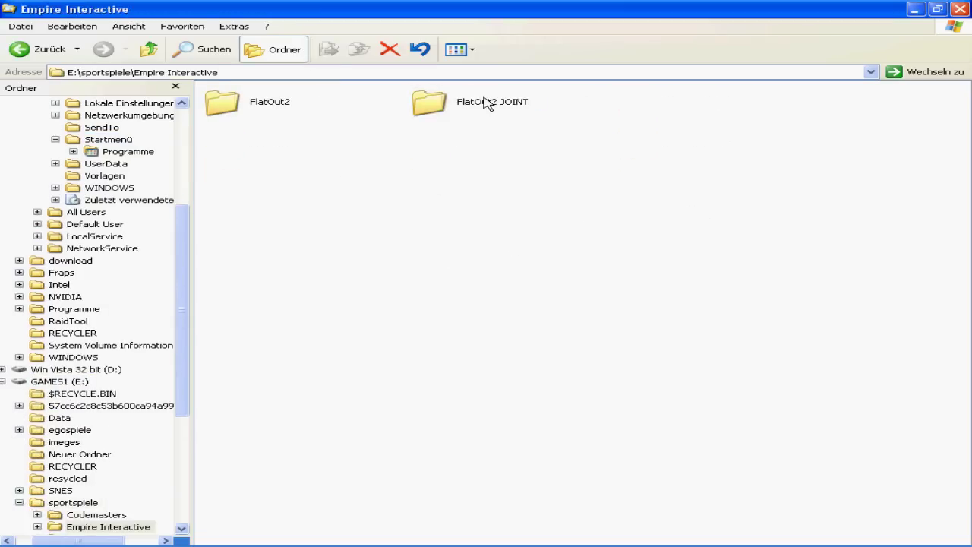
{"action": "double_click", "coordinate": [251, 109]}
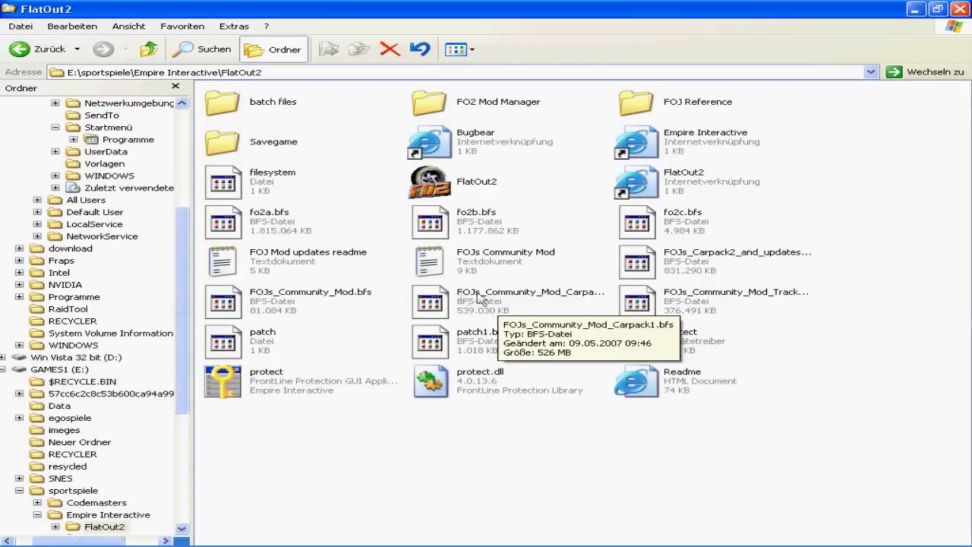
- Start the FlatOut 2 Mod Manager setup from the FO2 Mod Manager folder in German and continue to the destination folder choice
{"action": "double_click", "coordinate": [497, 107]}
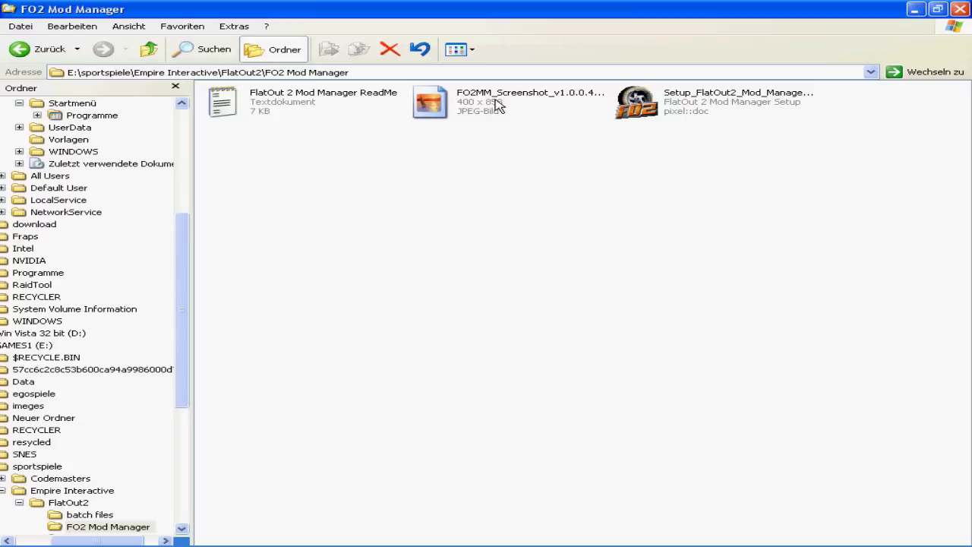
{"action": "double_click", "coordinate": [687, 101]}
{"action": "left_click", "coordinate": [553, 288]}
{"action": "left_click", "coordinate": [532, 296]}
{"action": "left_click", "coordinate": [527, 315]}
{"action": "left_click", "coordinate": [597, 398]}
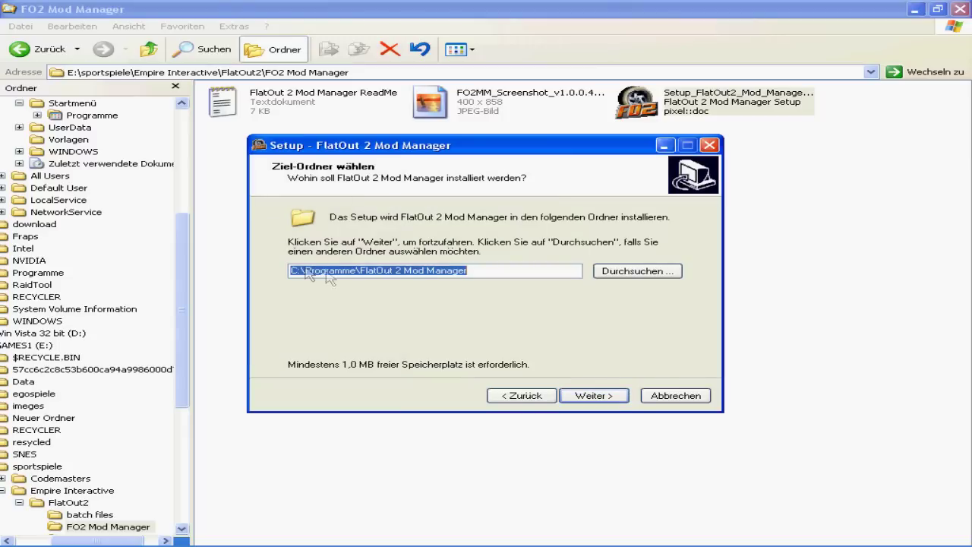
- Set the installation destination to a FlatOut 2 Mod Manager folder inside E:\sportspiele\Empire Interactive\FlatOut2 and continue
{"action": "left_click", "coordinate": [621, 278]}
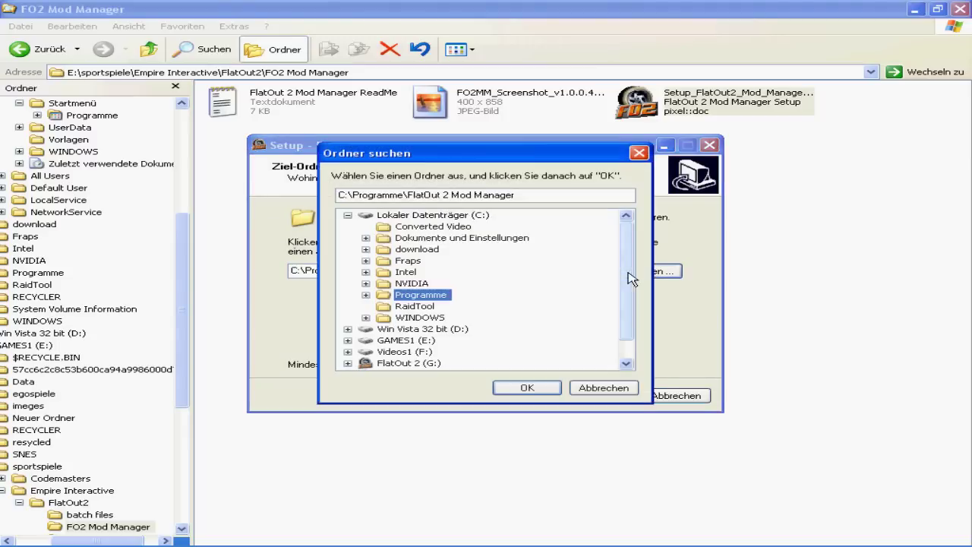
{"action": "scroll", "coordinate": [454, 323], "scroll_direction": "down", "scroll_amount": 2}
{"action": "double_click", "coordinate": [414, 317]}
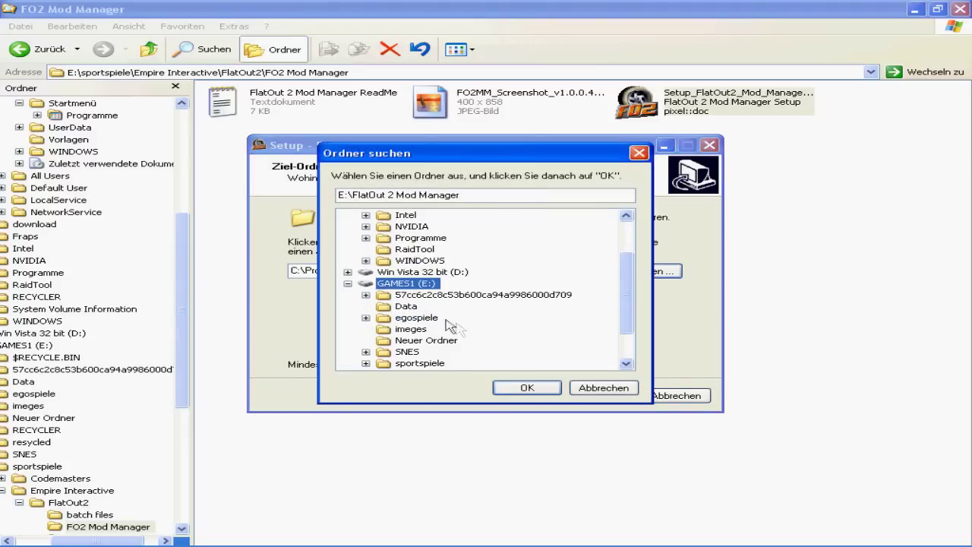
{"action": "double_click", "coordinate": [410, 363]}
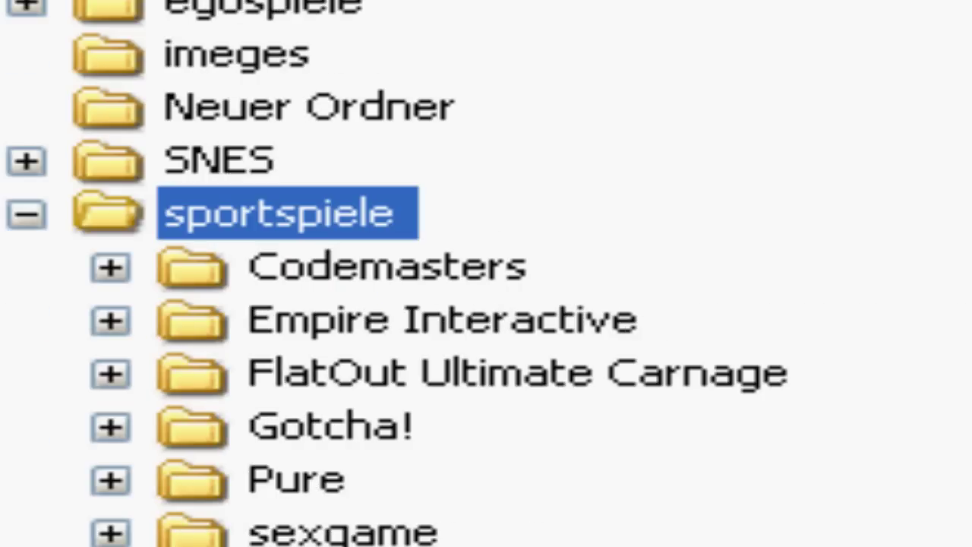
{"action": "double_click", "coordinate": [575, 323]}
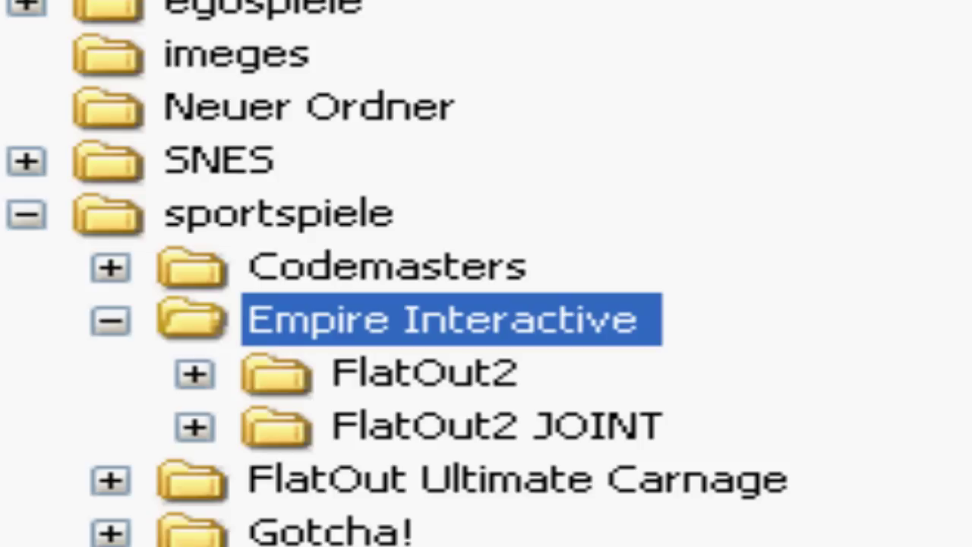
{"action": "double_click", "coordinate": [485, 380]}
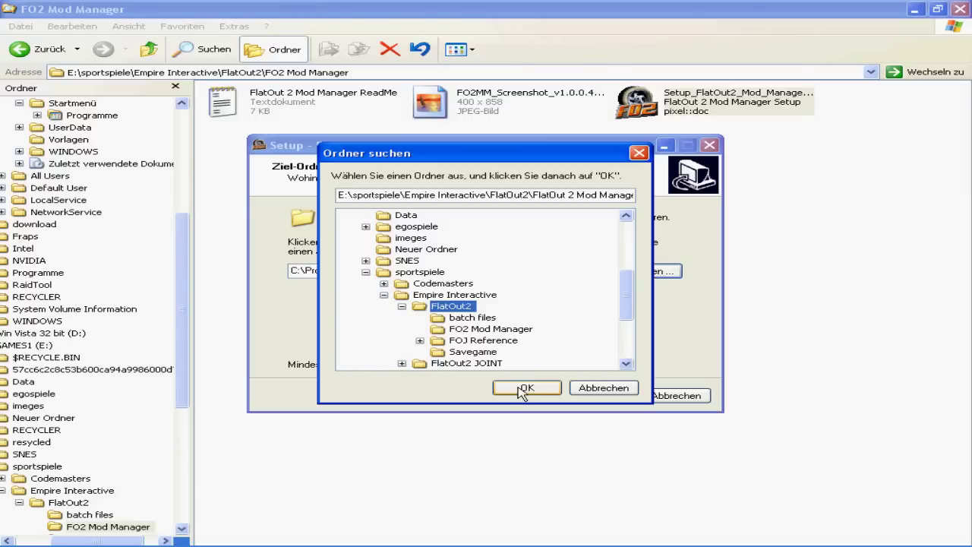
{"action": "left_click", "coordinate": [524, 389]}
{"action": "left_click", "coordinate": [586, 396]}
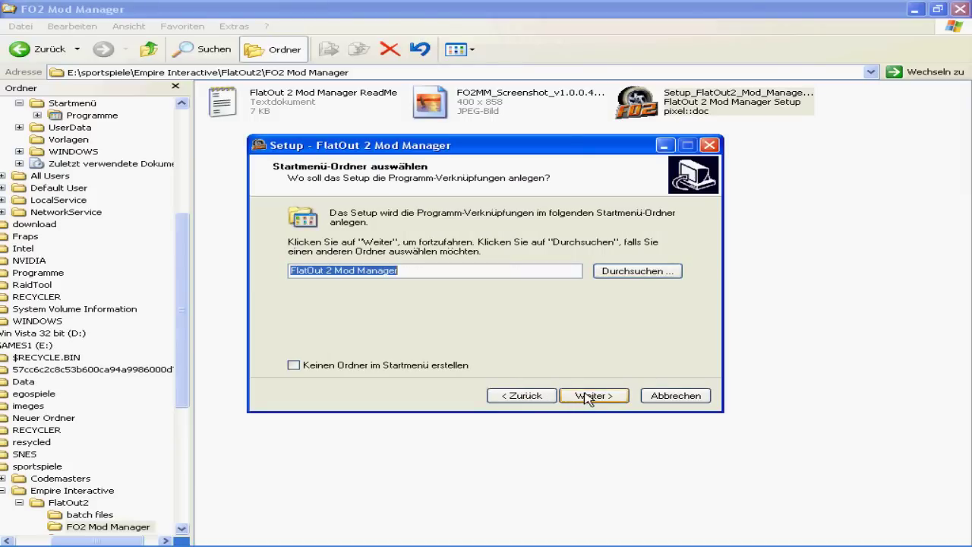
- Install the Mod Manager with the FlatOut 2 Mod Manager start menu folder and a desktop icon, launch it and close the Explorer window
{"action": "left_click", "coordinate": [587, 396]}
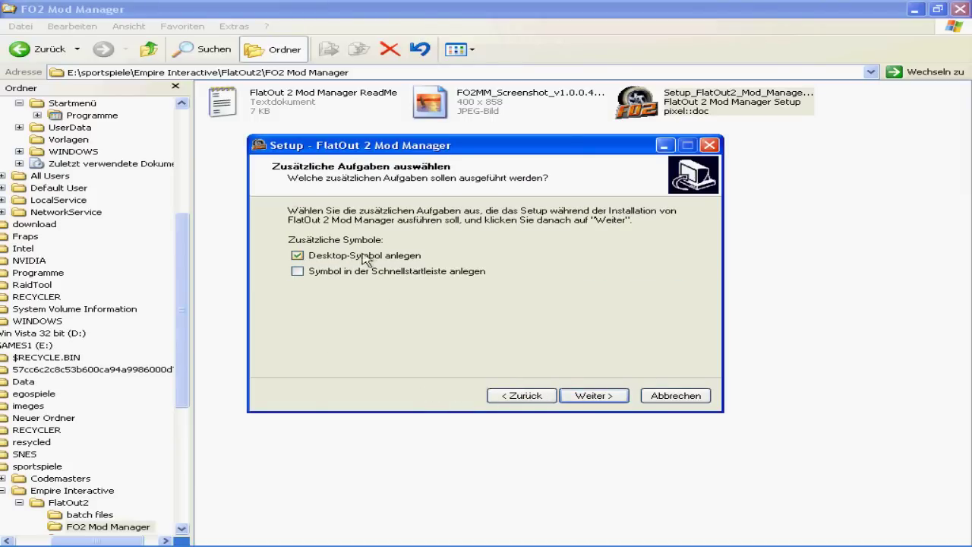
{"action": "left_click", "coordinate": [611, 394]}
{"action": "left_click", "coordinate": [592, 396]}
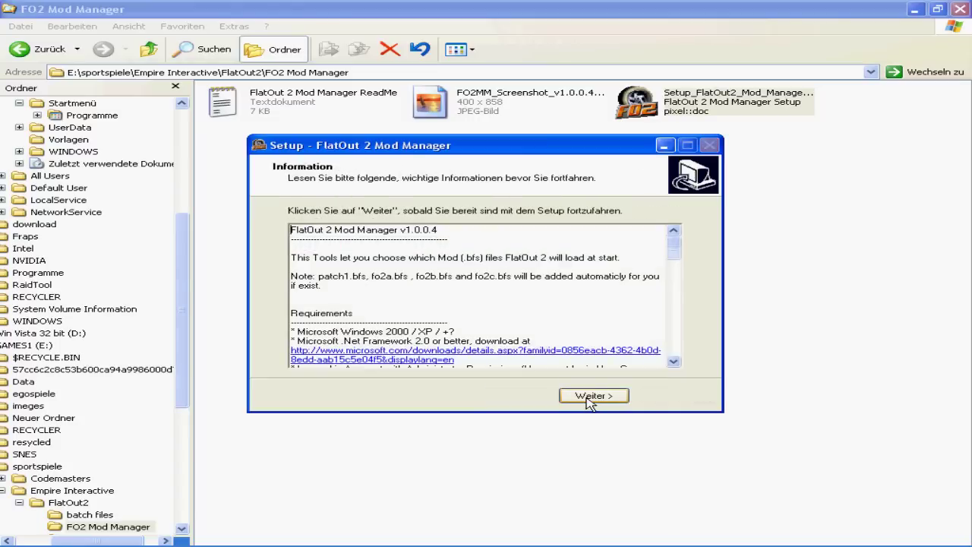
{"action": "left_click", "coordinate": [613, 395]}
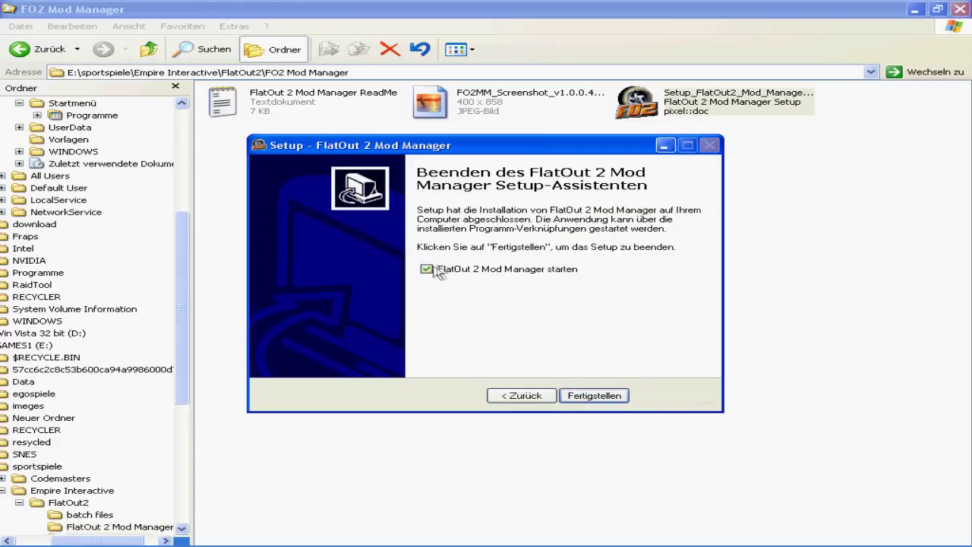
{"action": "left_click", "coordinate": [594, 396]}
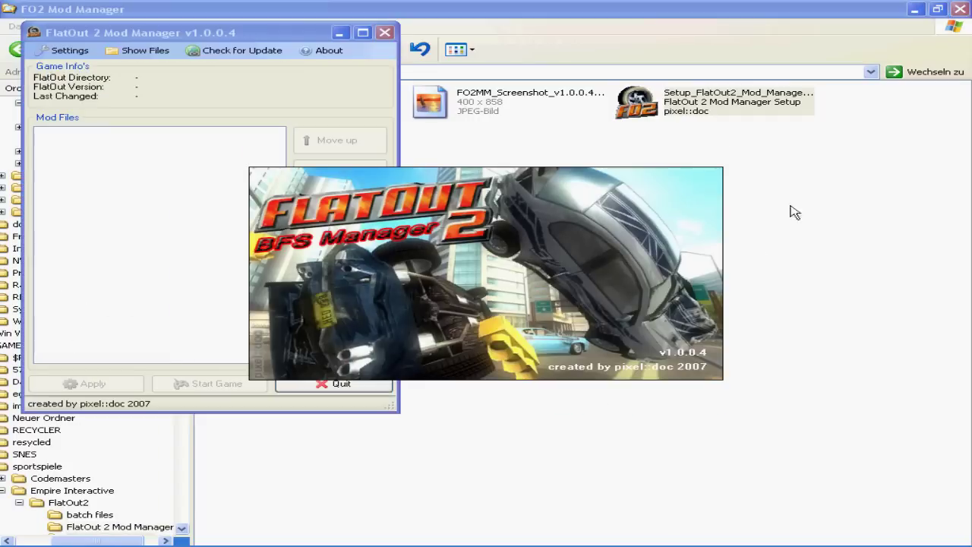
{"action": "left_click", "coordinate": [961, 11]}
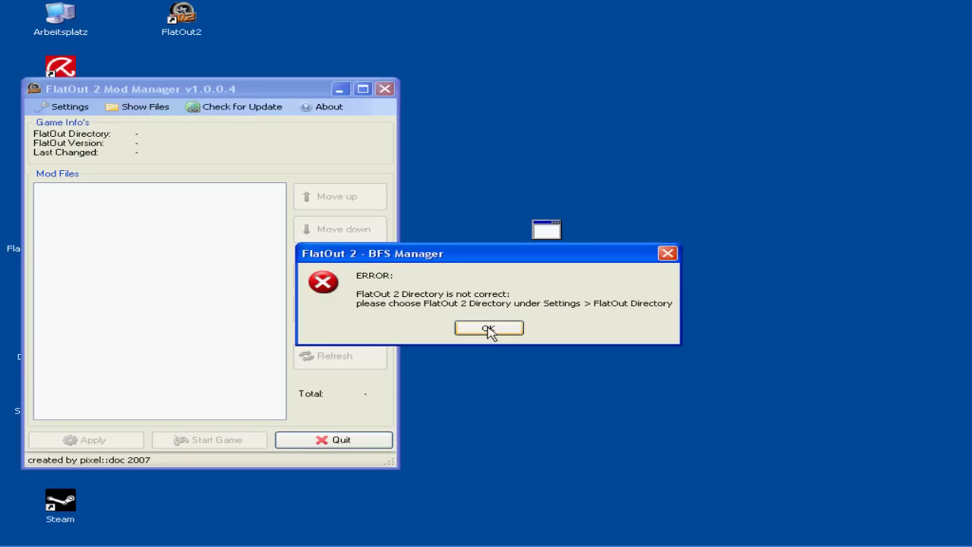
- Set the Mod Manager's FlatOut directory to E:\sportspiele\Empire Interactive\FlatOut2 and let the program exit
{"action": "left_click", "coordinate": [488, 329]}
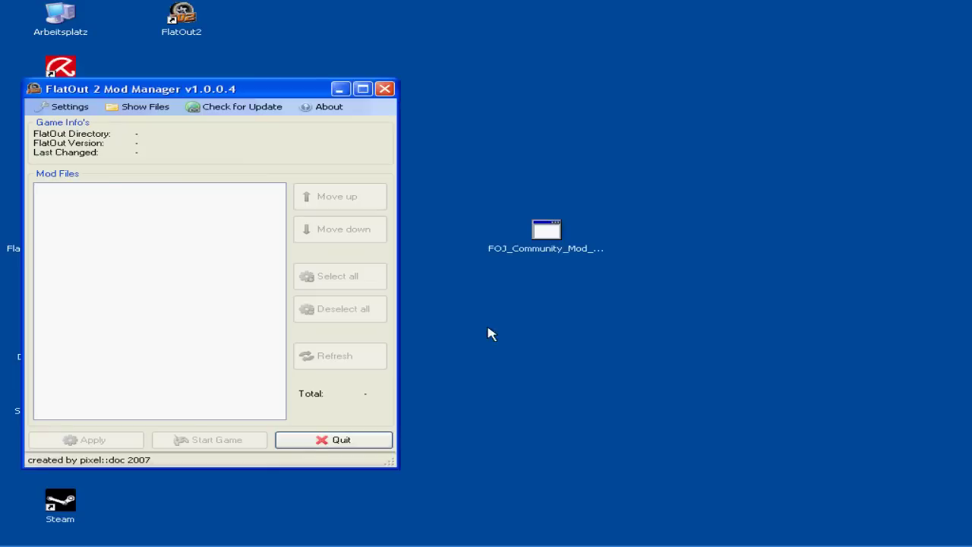
{"action": "left_click", "coordinate": [76, 108]}
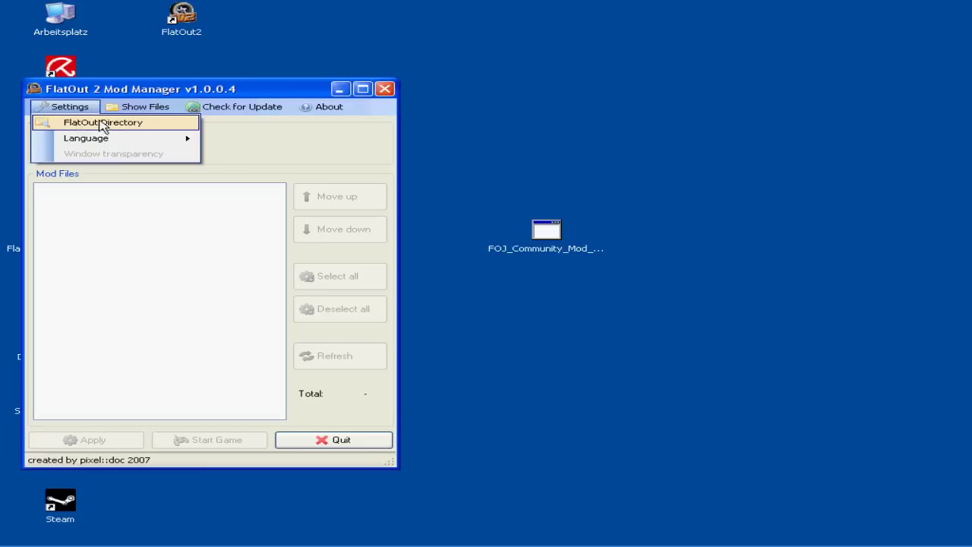
{"action": "left_click", "coordinate": [134, 124]}
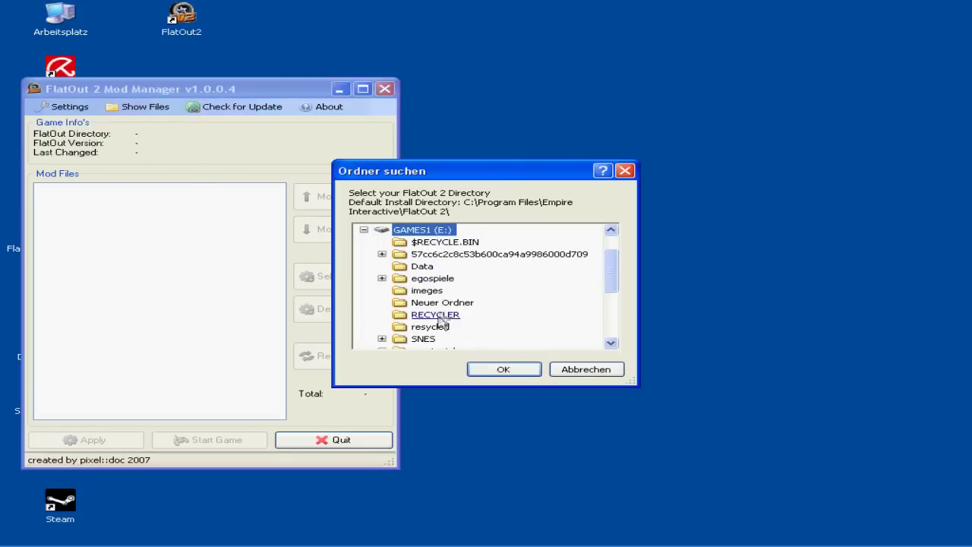
{"action": "scroll", "coordinate": [617, 294], "scroll_direction": "down", "scroll_amount": 1}
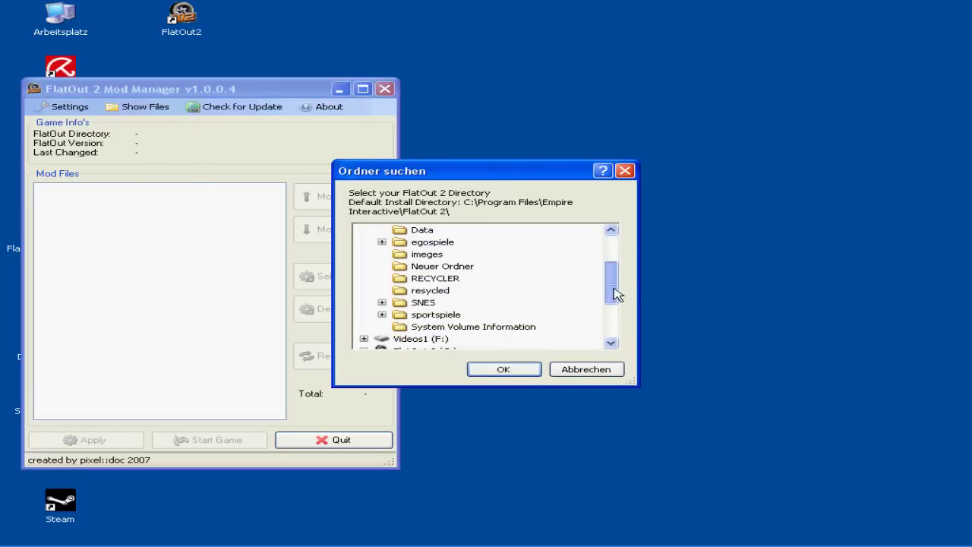
{"action": "double_click", "coordinate": [450, 316]}
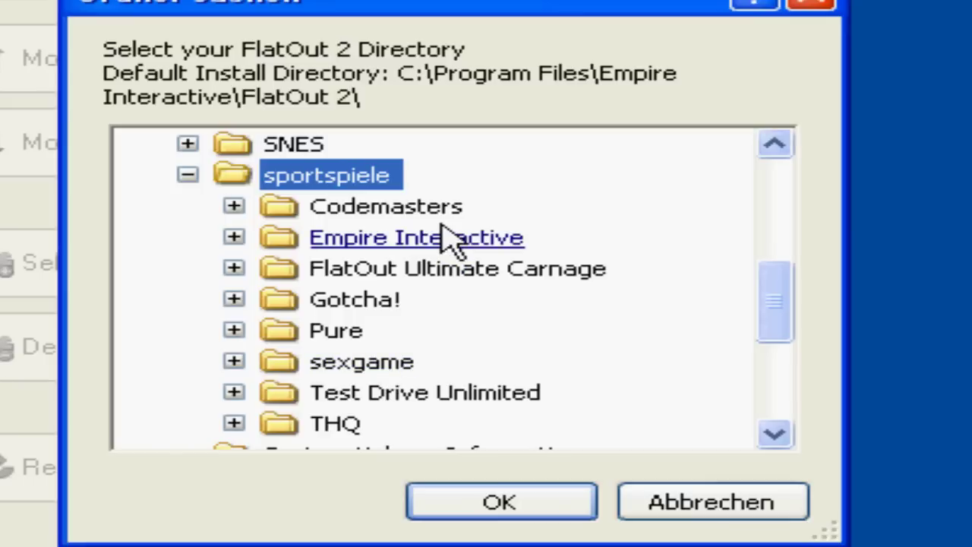
{"action": "left_click", "coordinate": [401, 238]}
{"action": "double_click", "coordinate": [400, 240]}
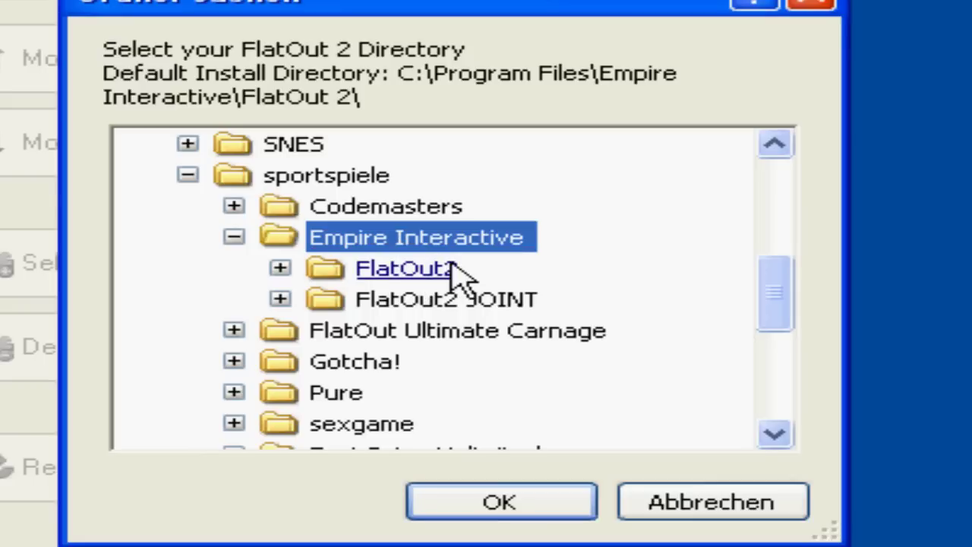
{"action": "double_click", "coordinate": [437, 277]}
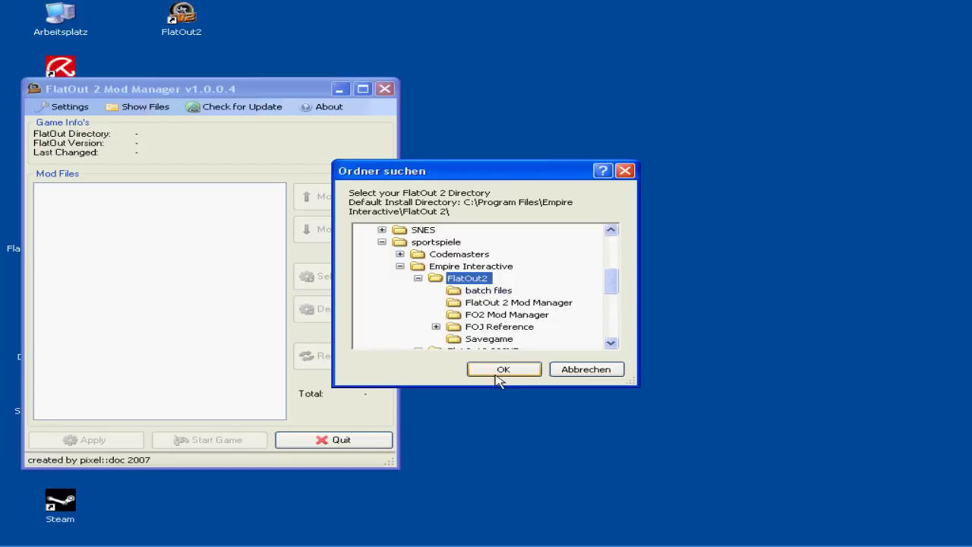
{"action": "left_click", "coordinate": [507, 371]}
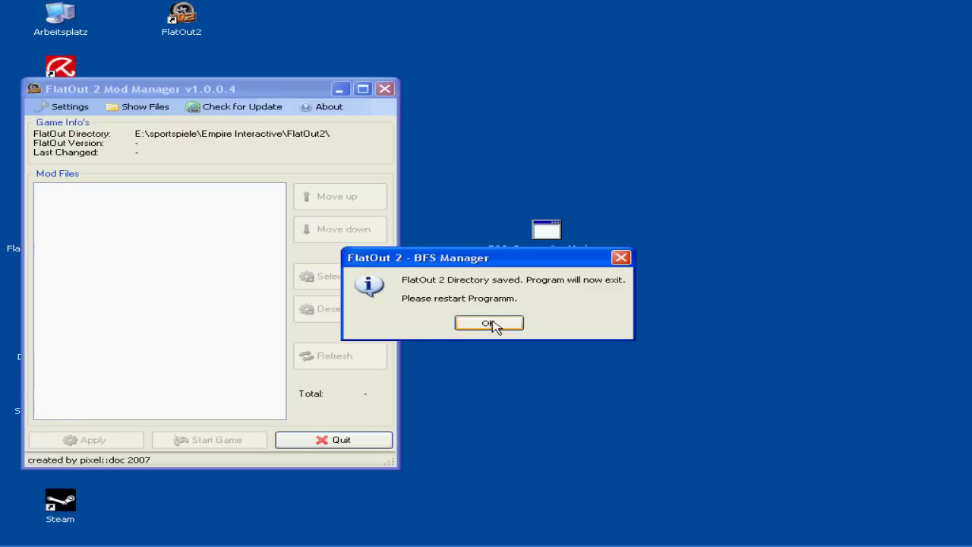
{"action": "left_click", "coordinate": [490, 323]}
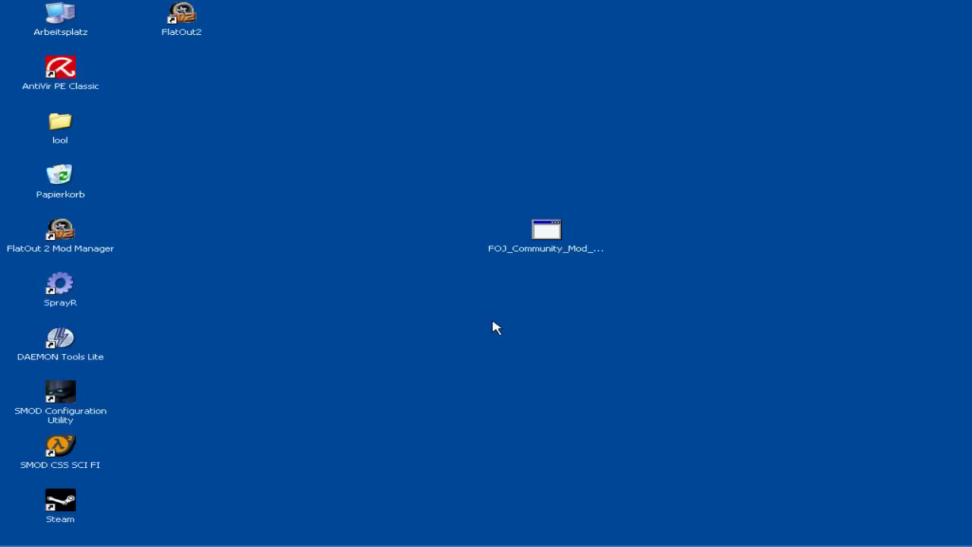
- Restart the FlatOut 2 Mod Manager and move FOJs_Community_Mod_Carpack1.bfs and FOJs_Carpack2_and_updates.bfs up one place each in the mod list
{"action": "left_click_drag", "start_coordinate": [68, 253], "coordinate": [312, 199]}
{"action": "double_click", "coordinate": [302, 191]}
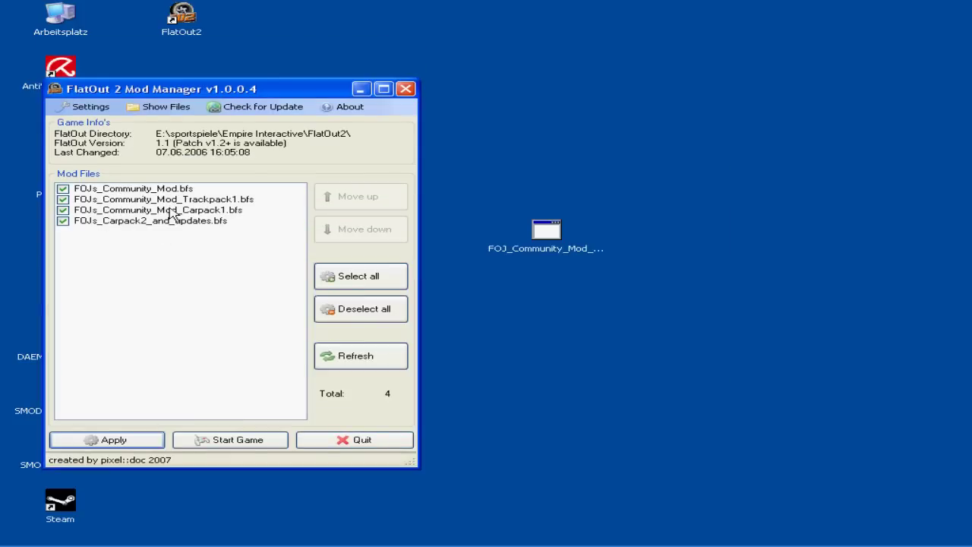
{"action": "left_click", "coordinate": [172, 212]}
{"action": "left_click", "coordinate": [326, 198]}
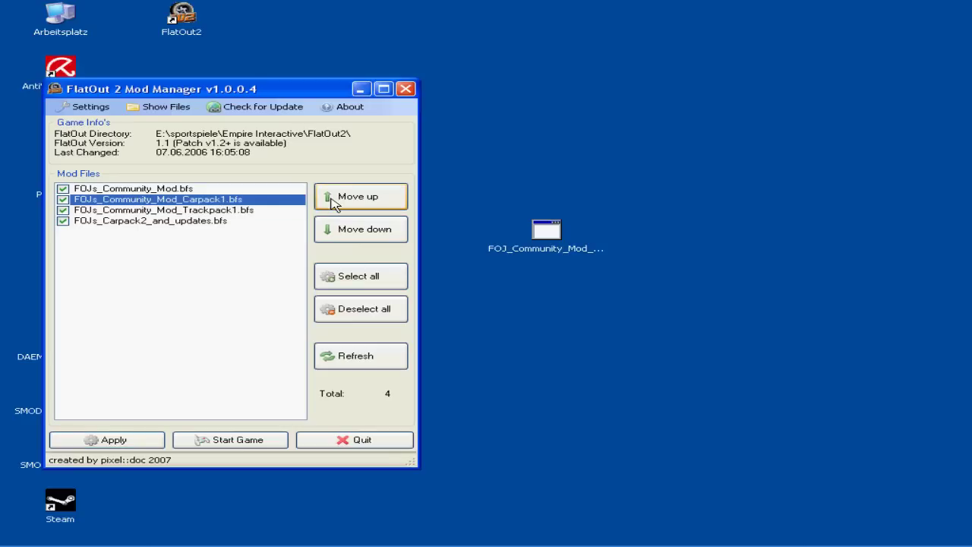
{"action": "left_click", "coordinate": [163, 221]}
{"action": "left_click", "coordinate": [331, 199]}
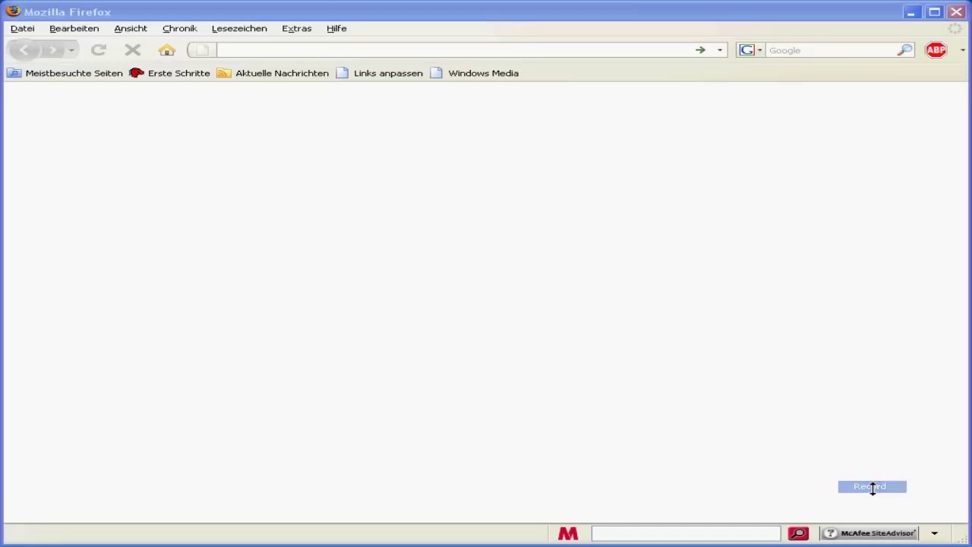
- Switch to Firefox, search Google for "flatout joint" and open the Flatout Joint home page
{"action": "left_click", "coordinate": [796, 50]}
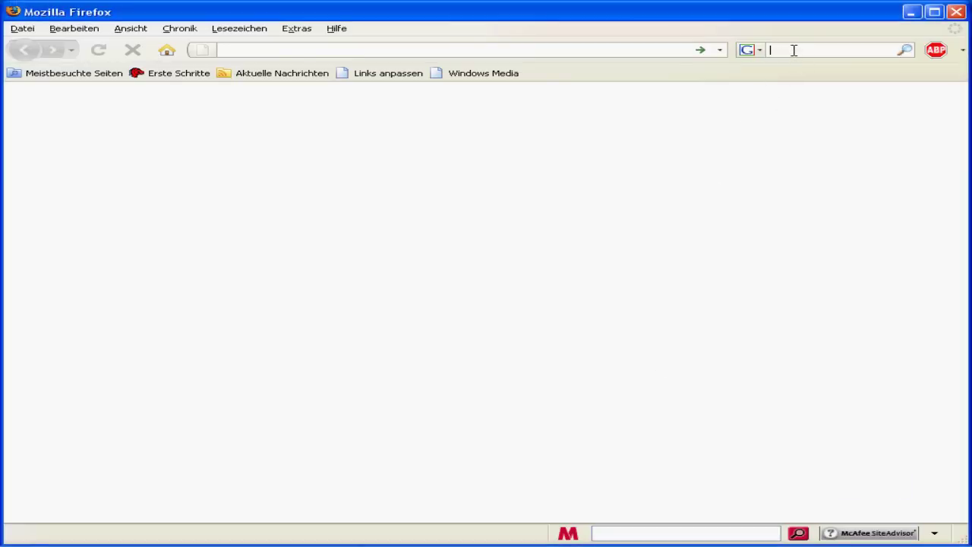
{"action": "type", "text": "fla"}
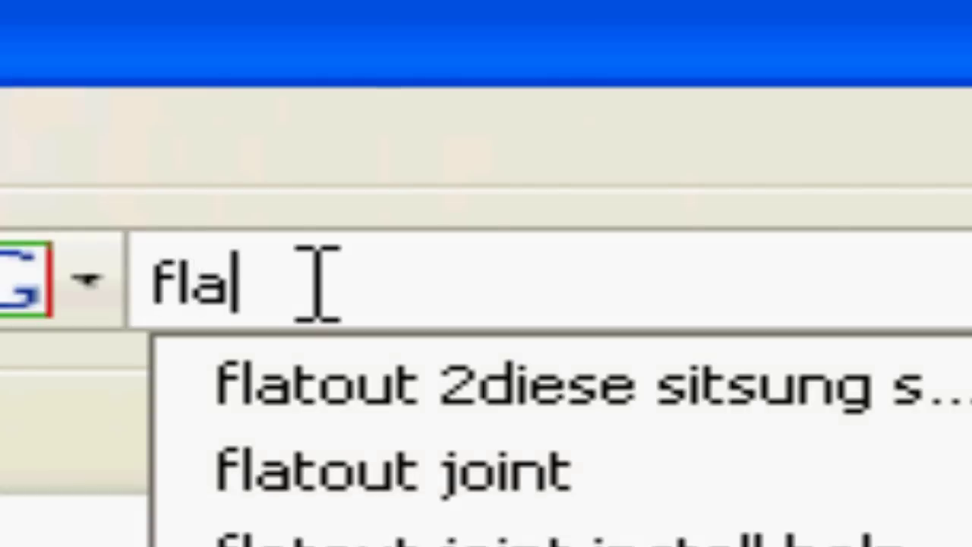
{"action": "type", "text": "tout"}
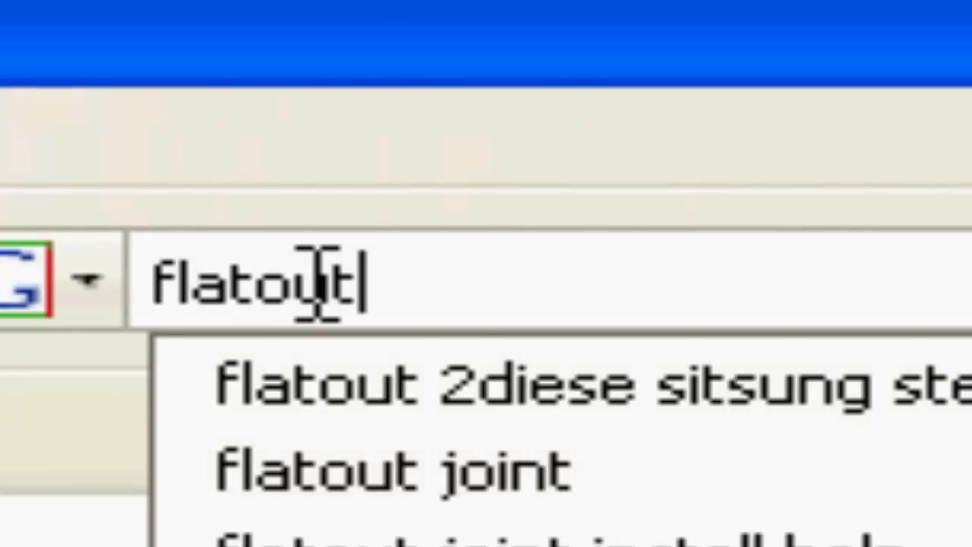
{"action": "type", "text": " joint"}
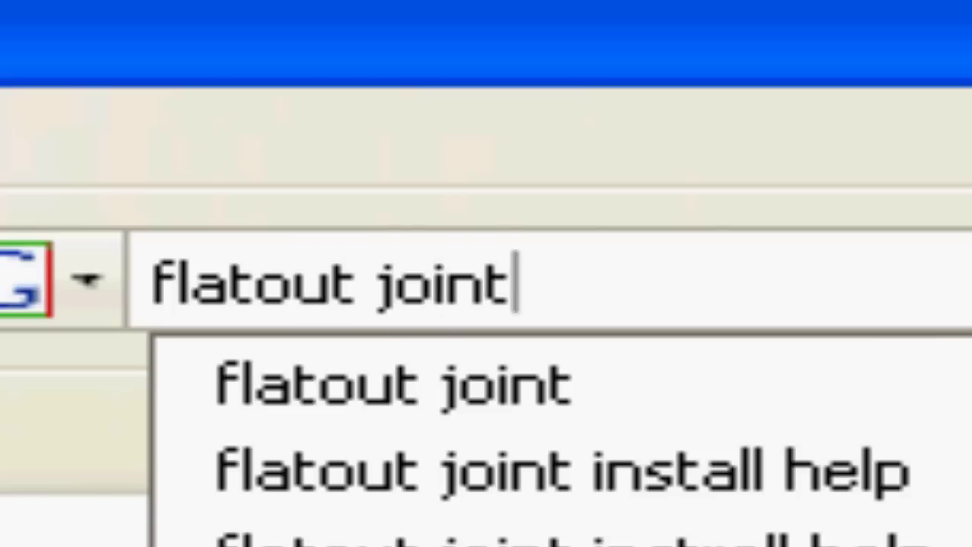
{"action": "key", "text": "Return"}
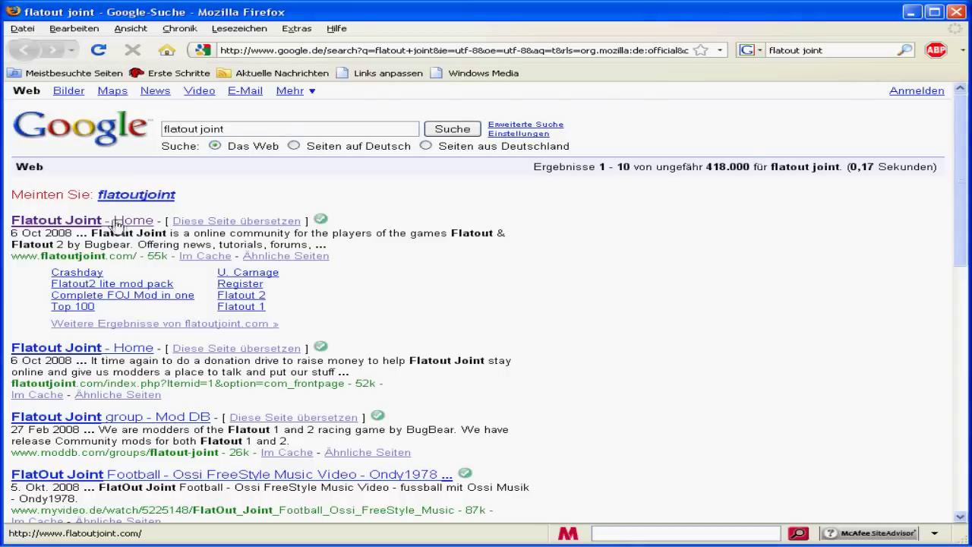
{"action": "left_click", "coordinate": [89, 224]}
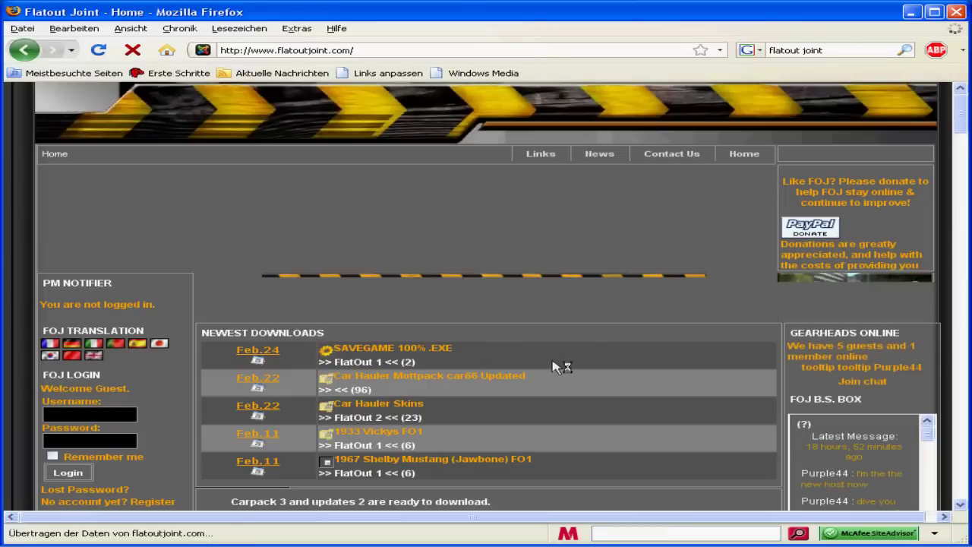
- Open the FlatOut 2 downloads section of the Flatout Joint site and look through its car, mod and patch categories
{"action": "scroll", "coordinate": [504, 310], "scroll_direction": "down", "scroll_amount": 4}
{"action": "scroll", "coordinate": [498, 311], "scroll_direction": "down", "scroll_amount": 6}
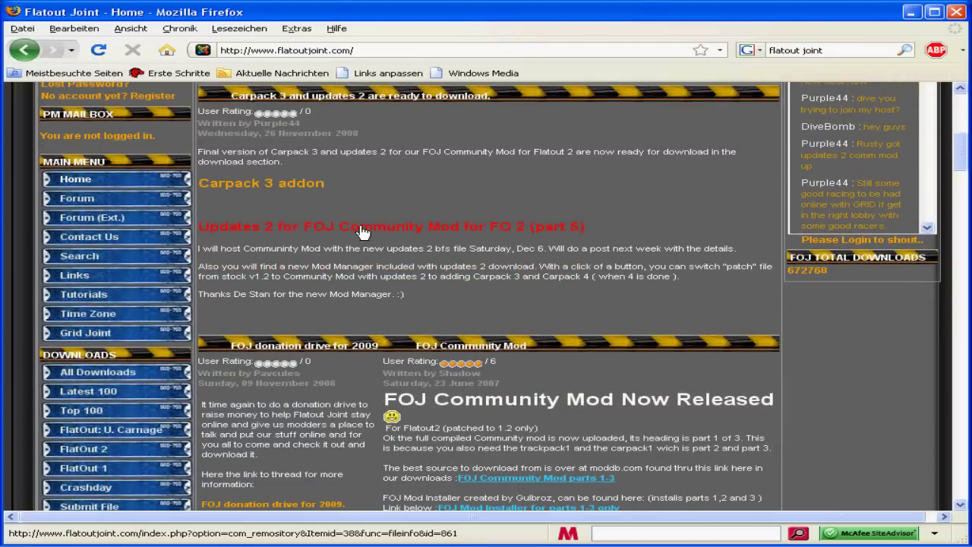
{"action": "scroll", "coordinate": [319, 304], "scroll_direction": "down", "scroll_amount": 2}
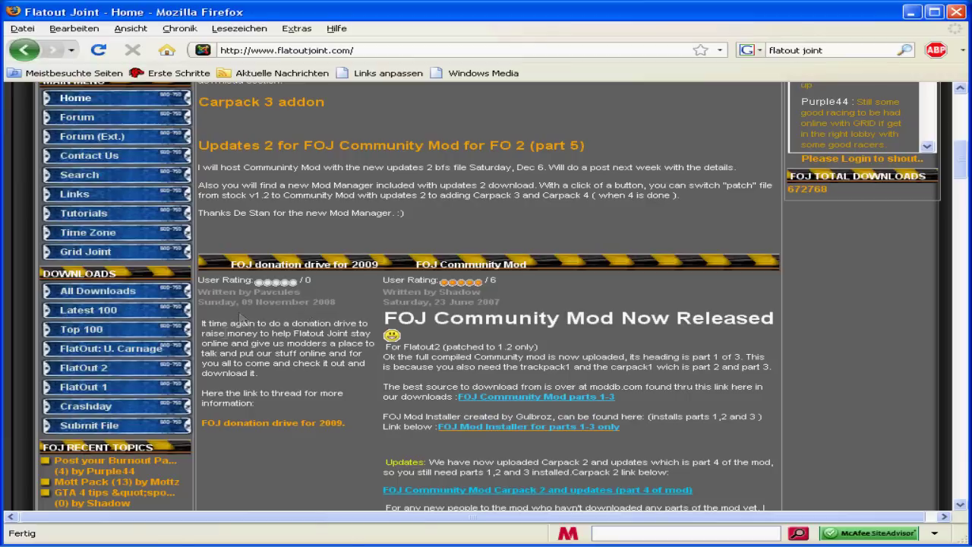
{"action": "left_click", "coordinate": [85, 375]}
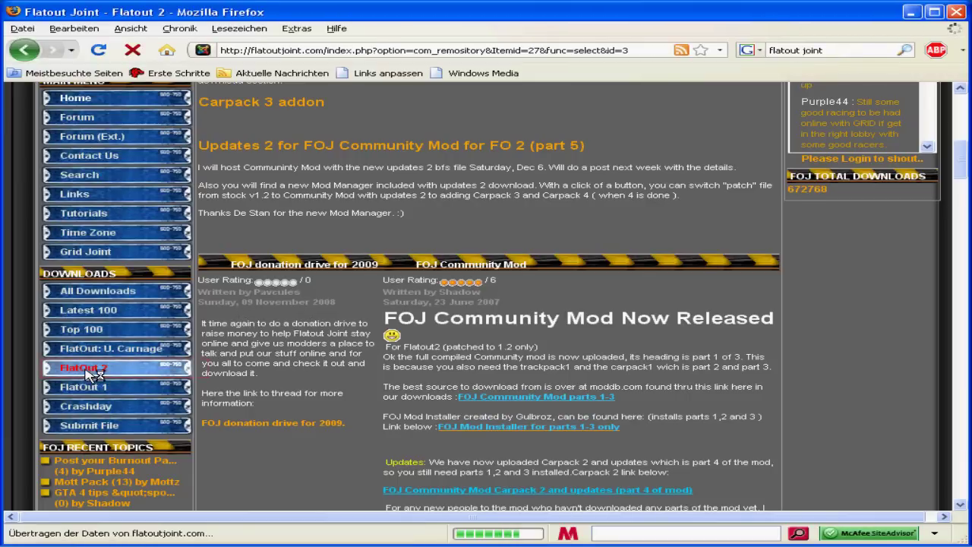
{"action": "scroll", "coordinate": [182, 399], "scroll_direction": "down", "scroll_amount": 12}
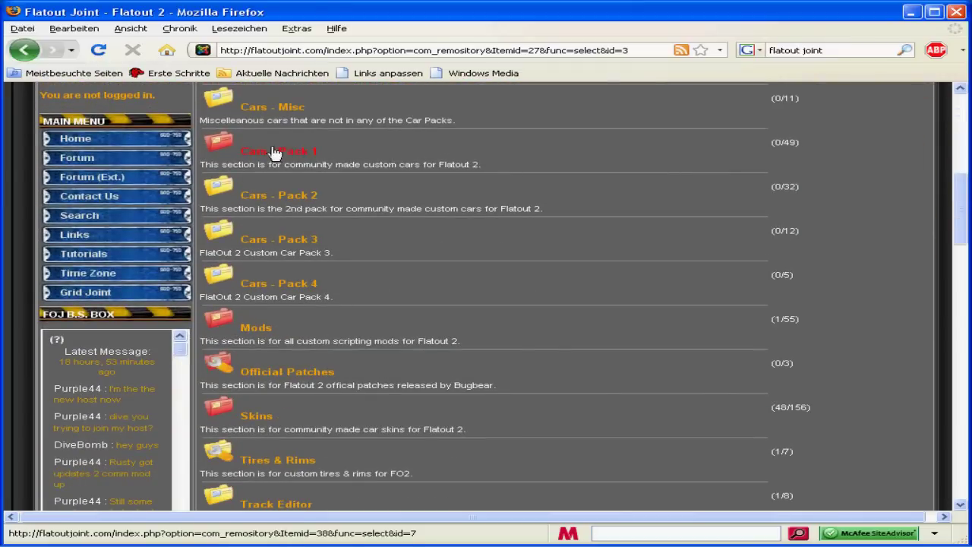
- Leave the download categories and open the newcarreplaycams archive from the desktop, placing its window clear of the Mod Manager shortcut
{"action": "scroll", "coordinate": [307, 291], "scroll_direction": "down", "scroll_amount": 3}
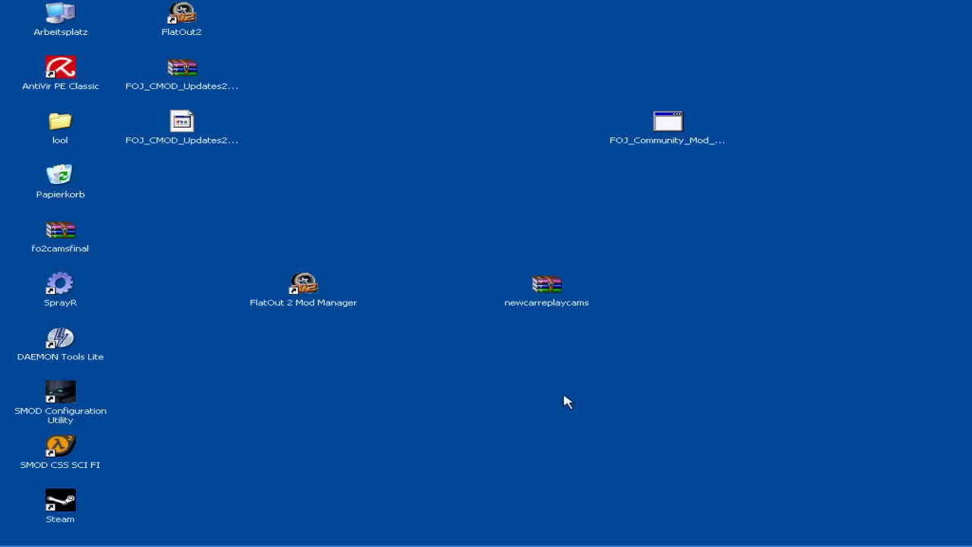
{"action": "left_click", "coordinate": [550, 296]}
{"action": "double_click", "coordinate": [550, 296]}
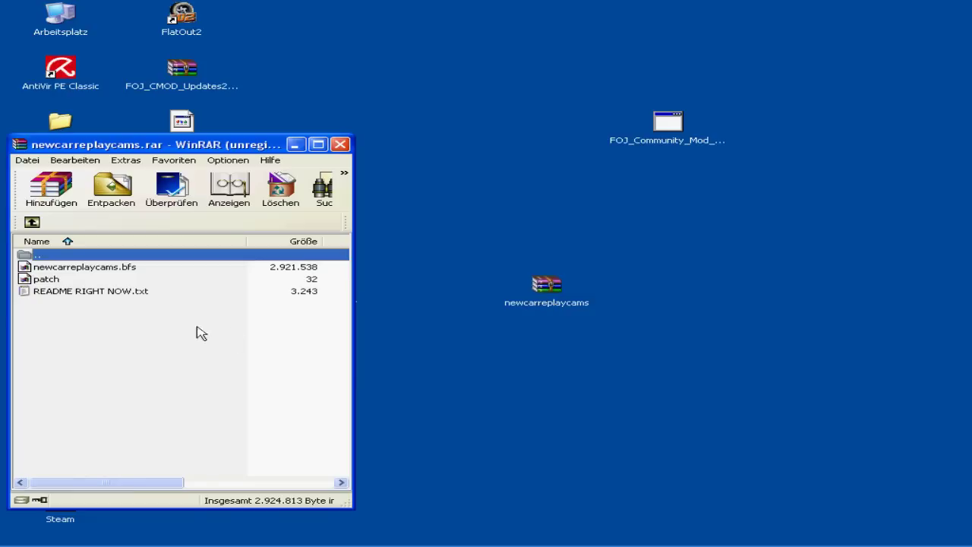
{"action": "left_click_drag", "start_coordinate": [264, 147], "coordinate": [647, 123]}
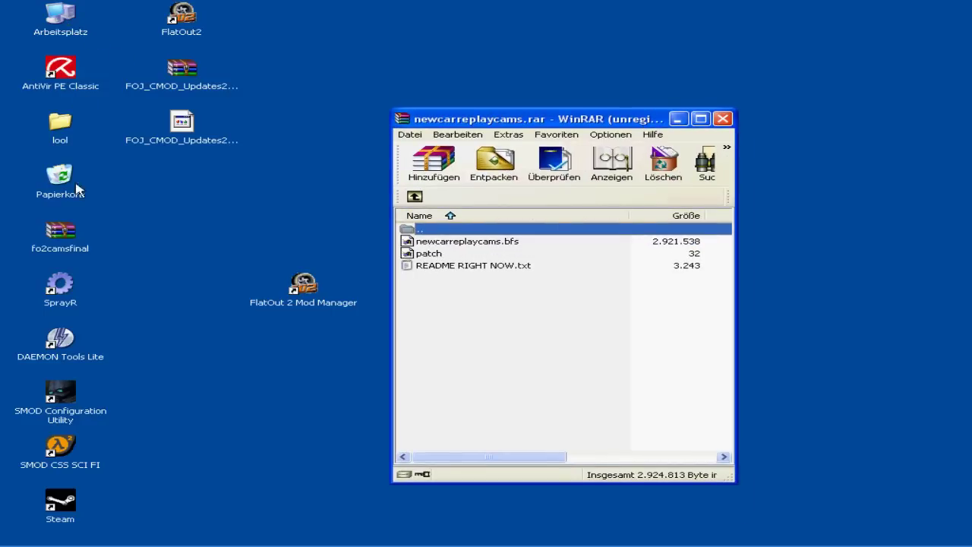
- Open Windows Explorer and go to the folder E:\sportspiele\Empire Interactive\FlatOut2
{"action": "right_click", "coordinate": [46, 536]}
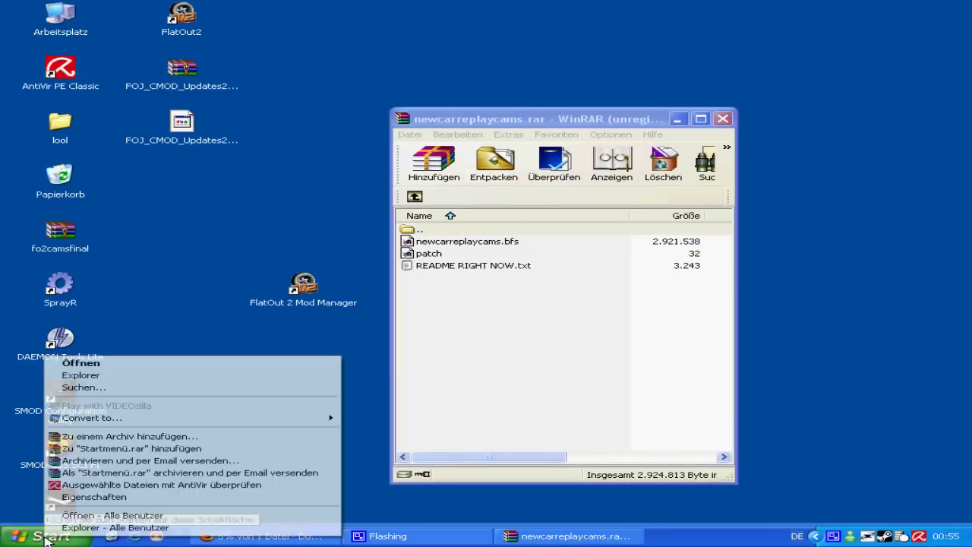
{"action": "left_click", "coordinate": [123, 376]}
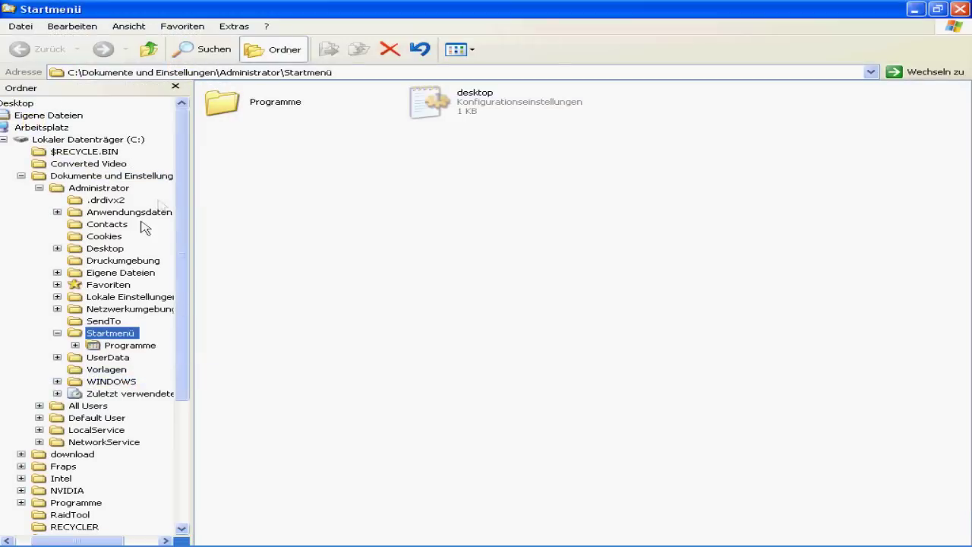
{"action": "scroll", "coordinate": [182, 196], "scroll_direction": "down", "scroll_amount": 5}
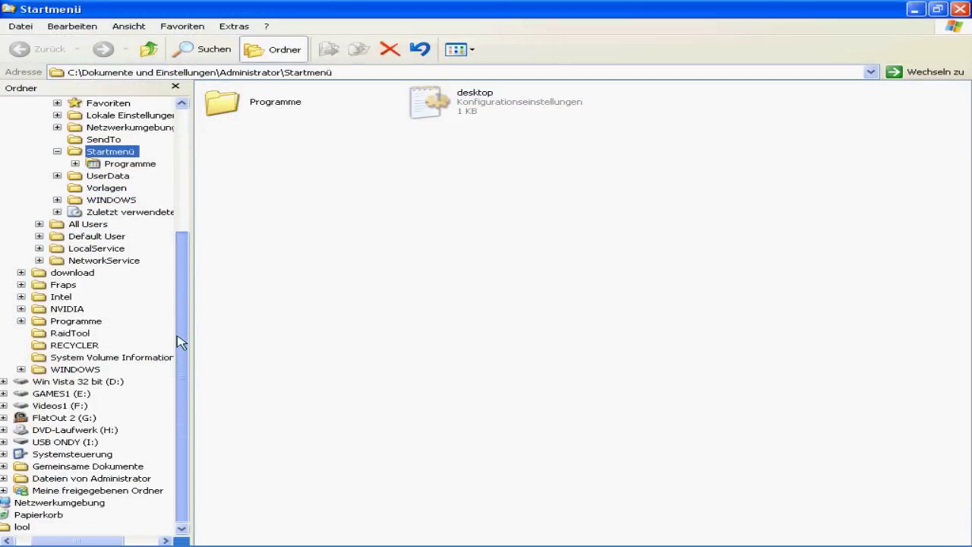
{"action": "left_click", "coordinate": [61, 393]}
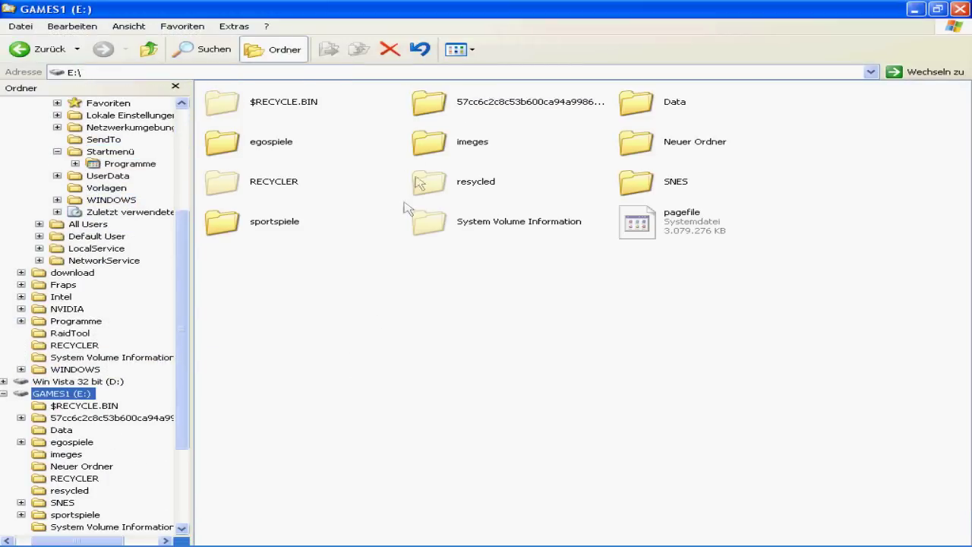
{"action": "double_click", "coordinate": [286, 222]}
{"action": "double_click", "coordinate": [474, 105]}
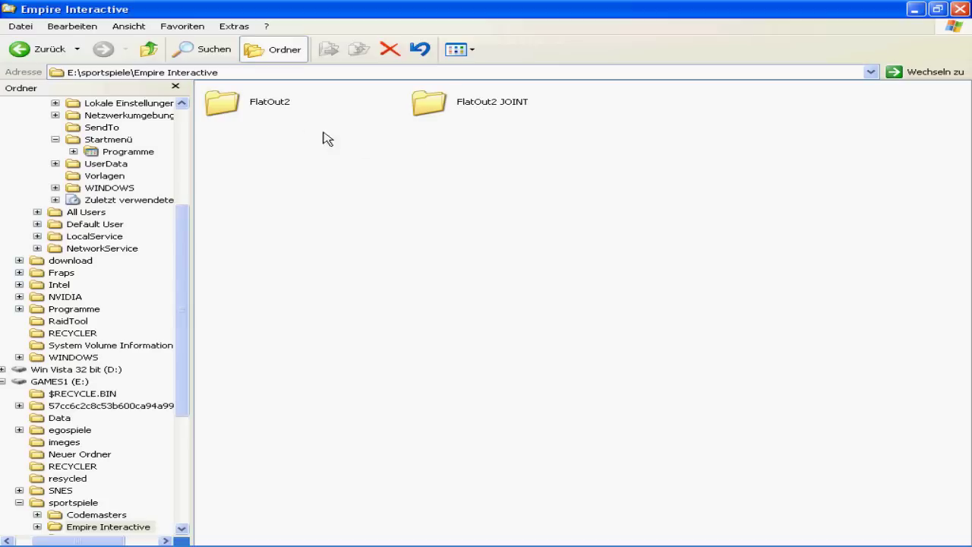
{"action": "double_click", "coordinate": [269, 105]}
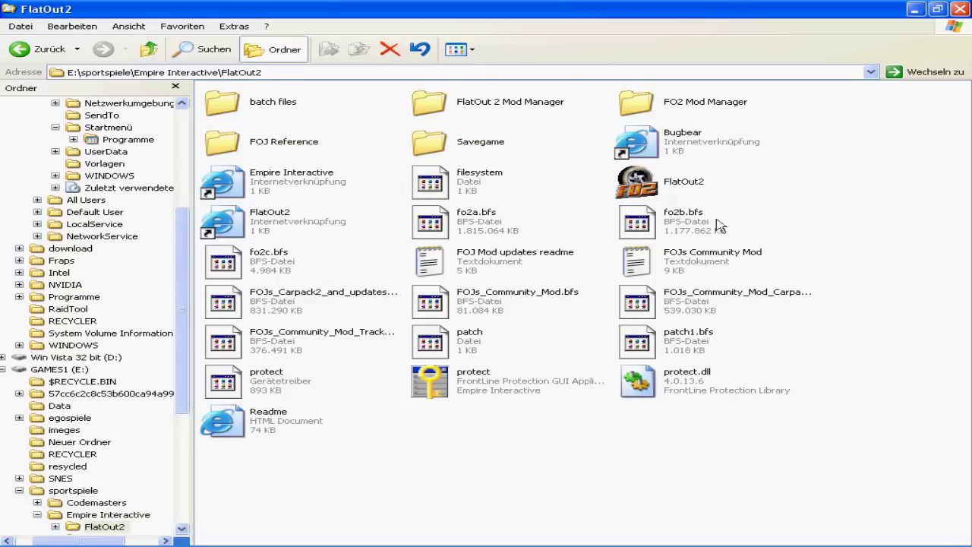
- Extract newcarreplaycams.bfs and patch from the archive into the FlatOut2 folder, replacing the existing patch file, and close the archive
{"action": "left_click", "coordinate": [939, 9]}
{"action": "left_click_drag", "start_coordinate": [803, 111], "coordinate": [473, 113]}
{"action": "left_click_drag", "start_coordinate": [372, 53], "coordinate": [292, 23]}
{"action": "left_click_drag", "start_coordinate": [535, 114], "coordinate": [667, 64]}
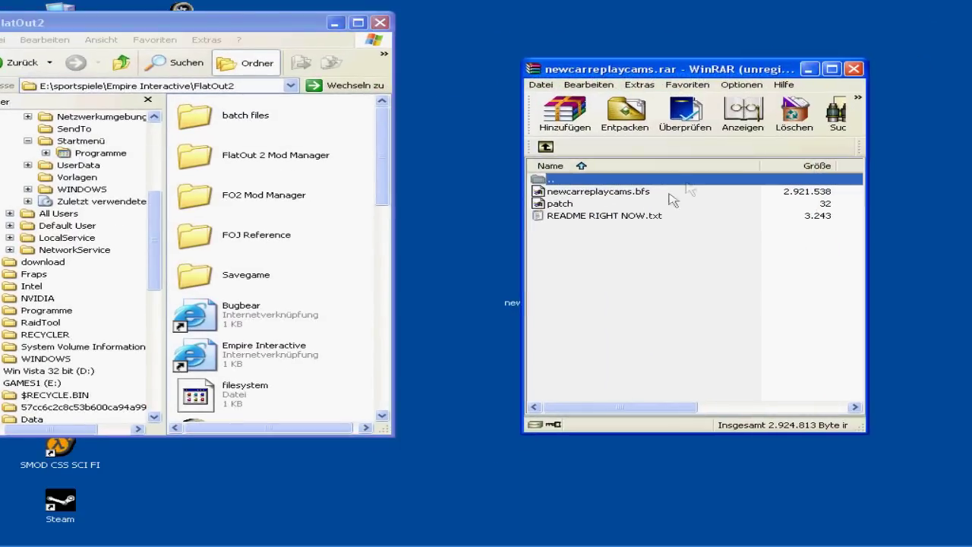
{"action": "left_click_drag", "start_coordinate": [577, 192], "coordinate": [347, 190]}
{"action": "left_click_drag", "start_coordinate": [565, 206], "coordinate": [347, 251]}
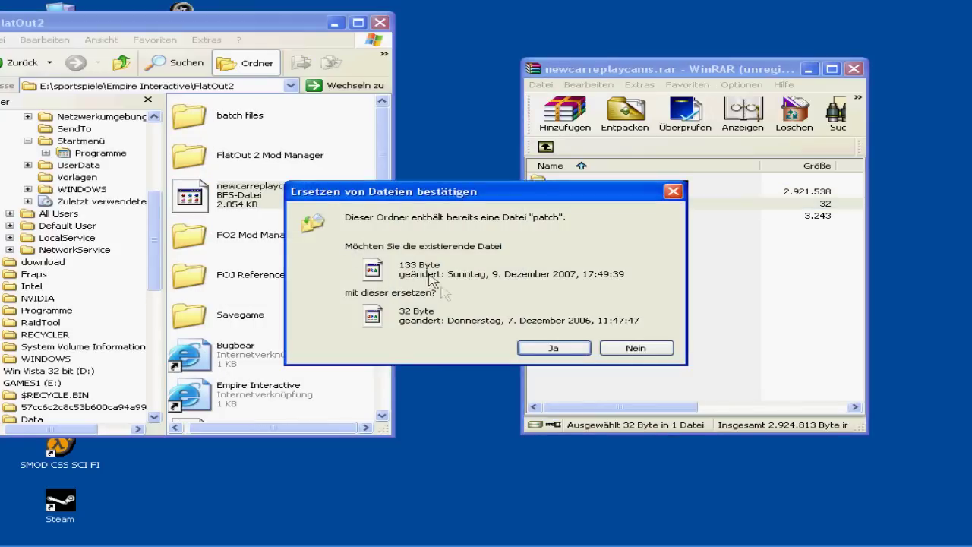
{"action": "left_click", "coordinate": [552, 349]}
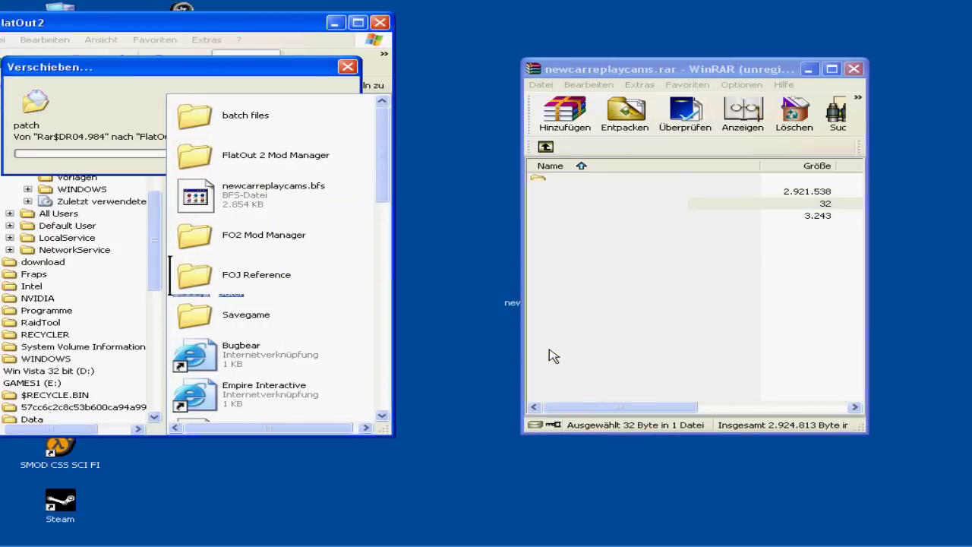
{"action": "left_click", "coordinate": [854, 68]}
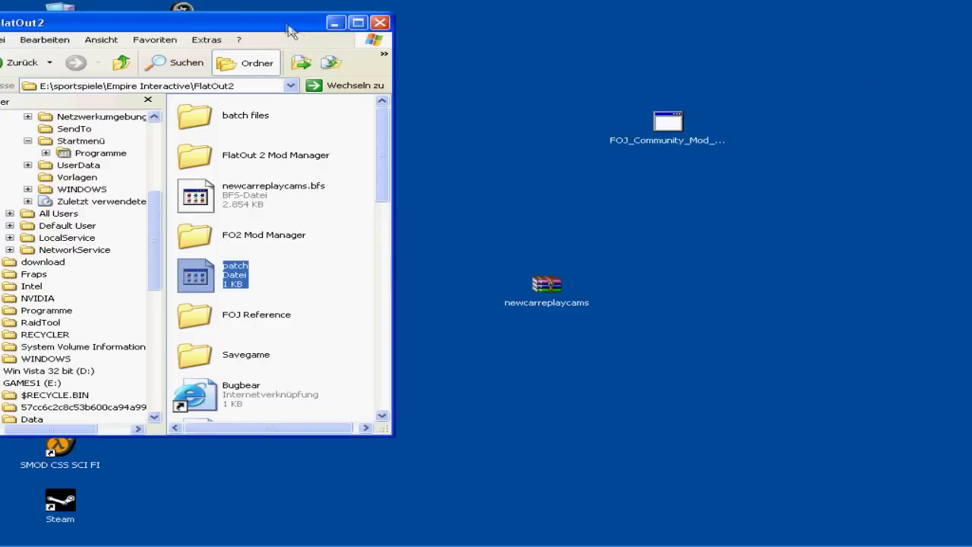
- Close the FlatOut2 folder window and start the FlatOut 2 Mod Manager
{"action": "left_click_drag", "start_coordinate": [296, 27], "coordinate": [578, 44]}
{"action": "left_click", "coordinate": [663, 41]}
{"action": "double_click", "coordinate": [304, 300]}
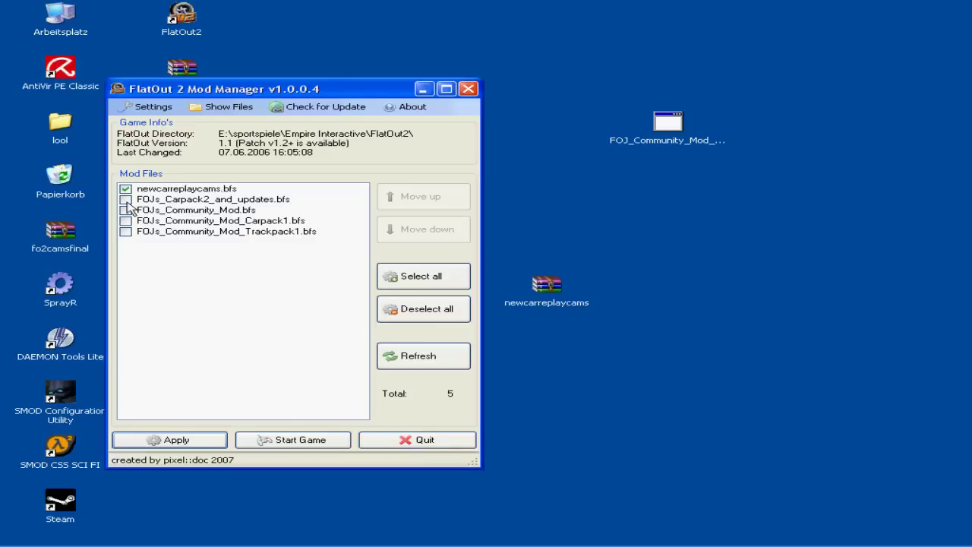
- Enable FOJs_Carpack2_and_updates.bfs, FOJs_Community_Mod.bfs, FOJs_Community_Mod_Carpack1.bfs and FOJs_Community_Mod_Trackpack1.bfs in the mod list
{"action": "left_click", "coordinate": [126, 201]}
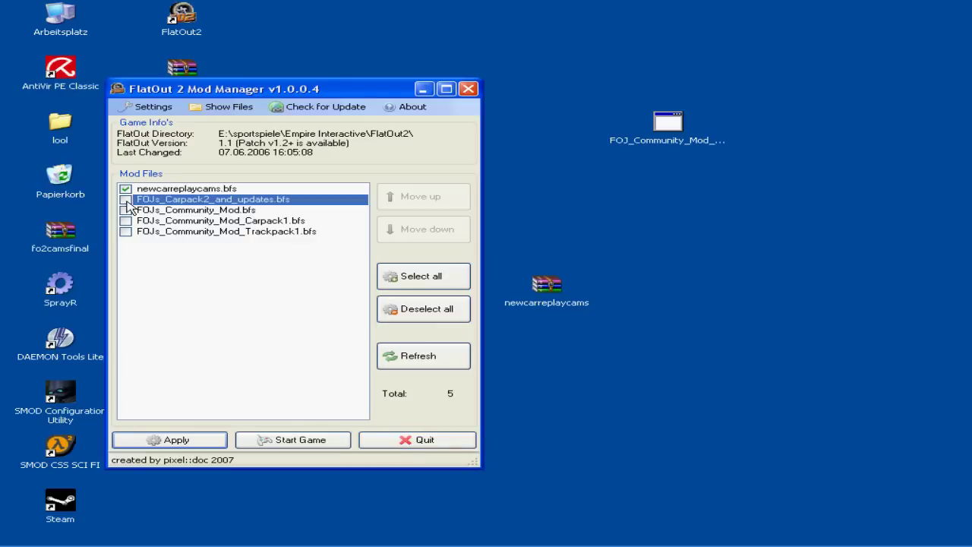
{"action": "left_click", "coordinate": [126, 201]}
{"action": "left_click", "coordinate": [126, 210]}
{"action": "left_click", "coordinate": [126, 210]}
{"action": "left_click", "coordinate": [128, 221]}
{"action": "left_click", "coordinate": [126, 221]}
{"action": "left_click", "coordinate": [126, 232]}
{"action": "left_click", "coordinate": [126, 231]}
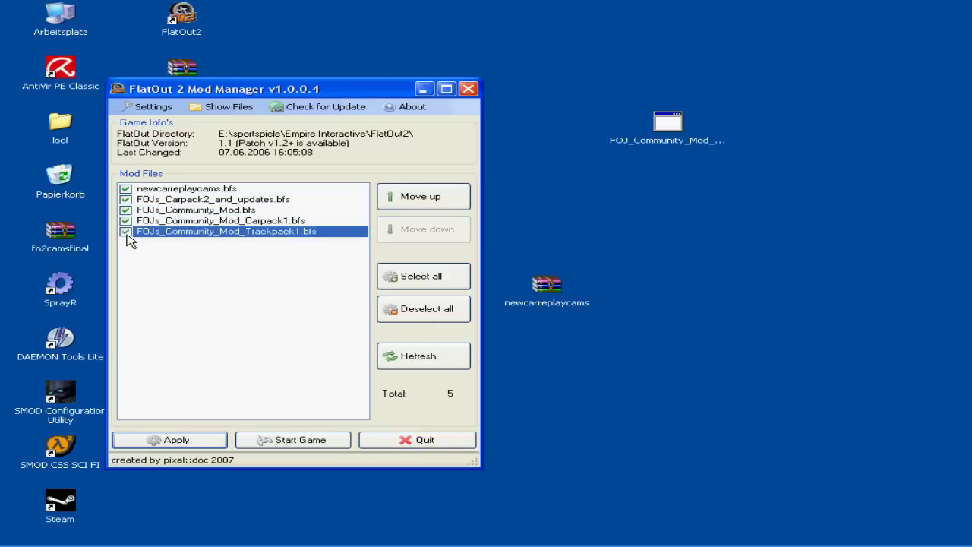
- Move FOJs_Community_Mod_Carpack1.bfs up two places and newcarreplaycams.bfs to the end of the mod list
{"action": "left_click_drag", "start_coordinate": [219, 220], "coordinate": [269, 209]}
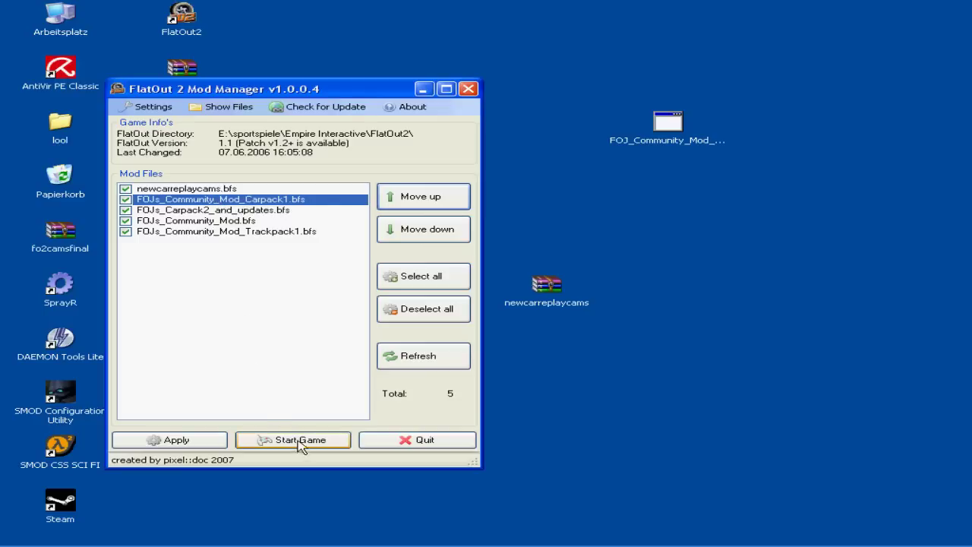
{"action": "left_click", "coordinate": [196, 189]}
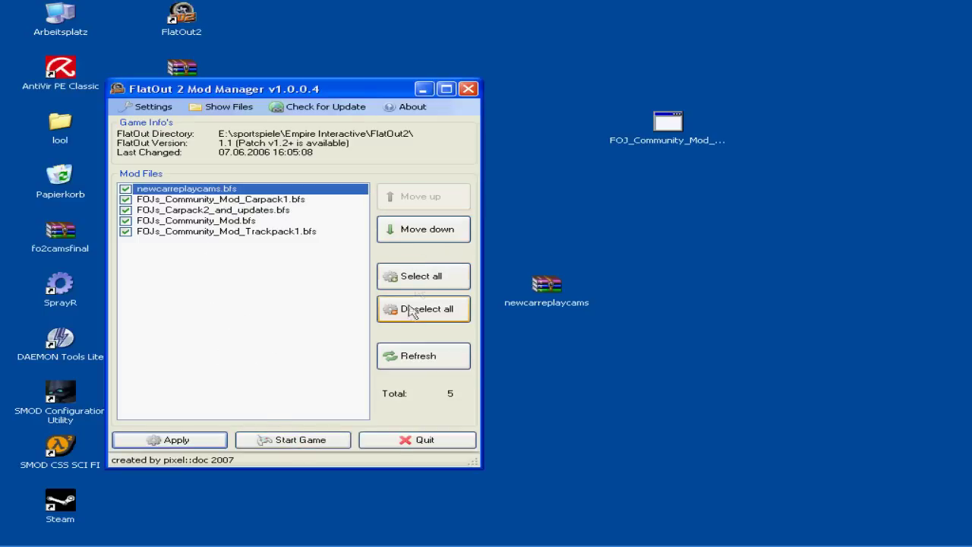
{"action": "left_click", "coordinate": [423, 231]}
{"action": "left_click", "coordinate": [422, 231]}
{"action": "left_click", "coordinate": [422, 231]}
{"action": "left_click", "coordinate": [422, 231]}
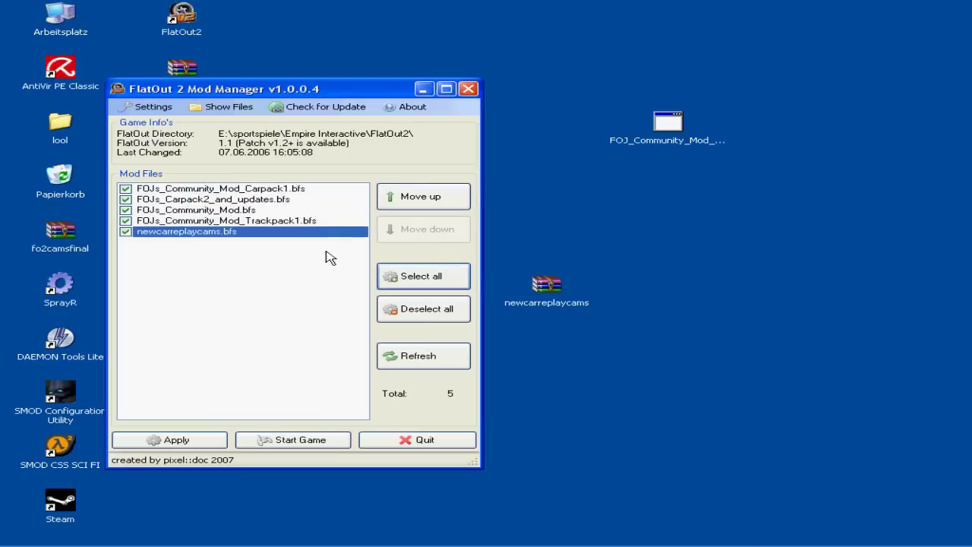
- Move FOJs_Community_Mod.bfs to the beginning of the mod list and quit the Mod Manager
{"action": "left_click", "coordinate": [258, 211]}
{"action": "left_click", "coordinate": [423, 196]}
{"action": "left_click", "coordinate": [423, 196]}
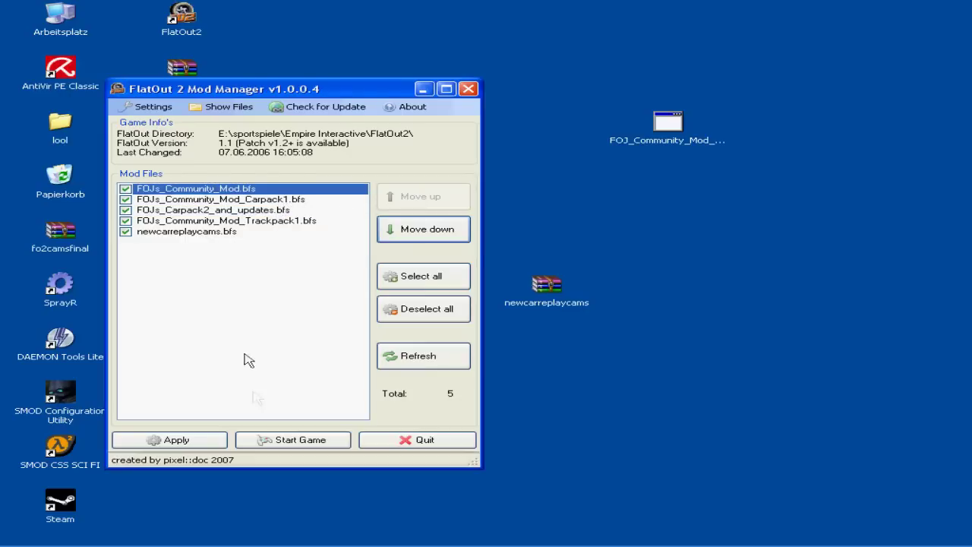
{"action": "left_click", "coordinate": [373, 445]}
- Start the Mod Manager for the FlatOut2 JOINT installation and move FOJs_Community_Mod.bfs to the beginning of its mod list
{"action": "double_click", "coordinate": [433, 242]}
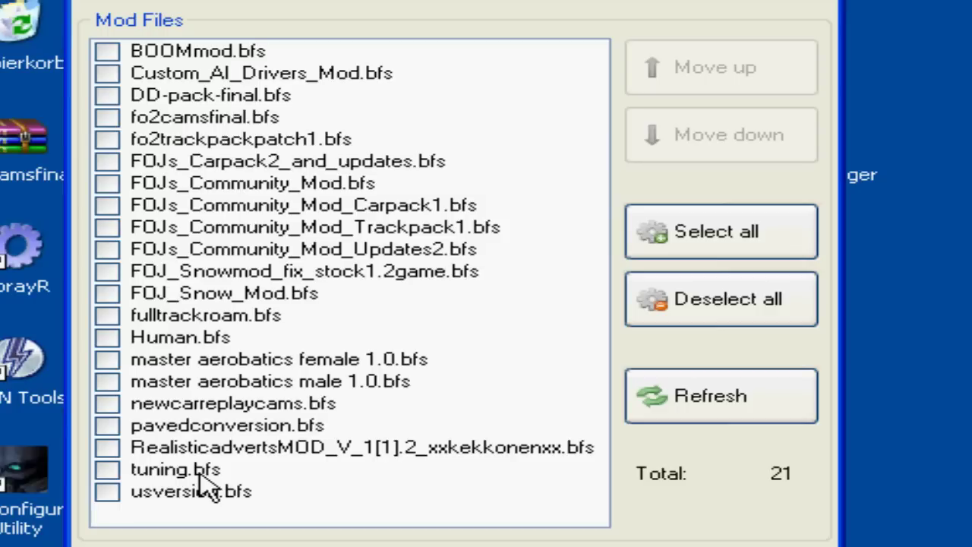
{"action": "left_click", "coordinate": [199, 185]}
{"action": "left_click", "coordinate": [672, 84]}
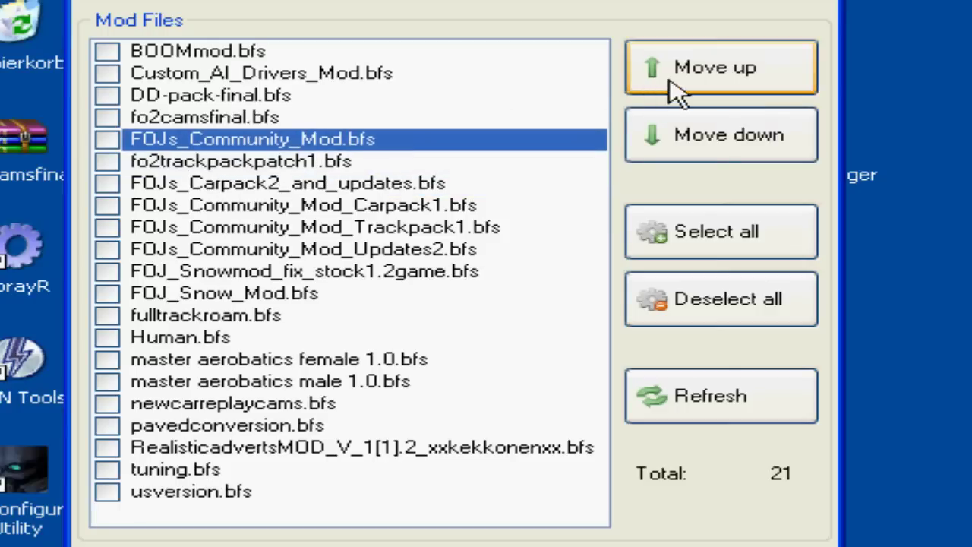
{"action": "left_click", "coordinate": [673, 83]}
{"action": "left_click", "coordinate": [672, 83]}
{"action": "left_click", "coordinate": [672, 83]}
{"action": "left_click", "coordinate": [672, 84]}
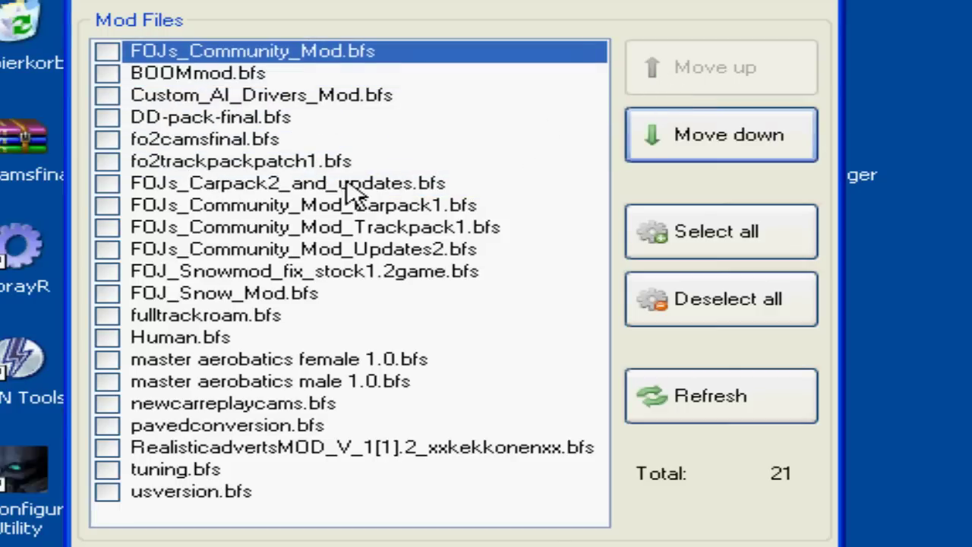
- Move FOJs_Community_Mod_Carpack1.bfs up to second place, directly below FOJs_Community_Mod.bfs
{"action": "left_click", "coordinate": [228, 206]}
{"action": "left_click", "coordinate": [675, 90]}
{"action": "left_click", "coordinate": [676, 87]}
{"action": "left_click", "coordinate": [676, 88]}
{"action": "left_click", "coordinate": [676, 87]}
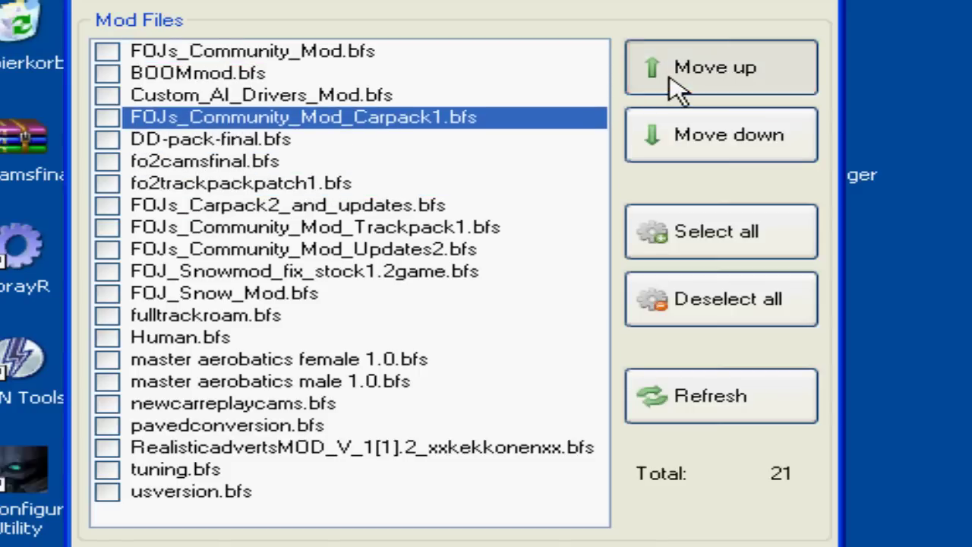
{"action": "left_click", "coordinate": [675, 88]}
{"action": "left_click", "coordinate": [675, 88]}
{"action": "left_click", "coordinate": [673, 87]}
{"action": "left_click", "coordinate": [653, 136]}
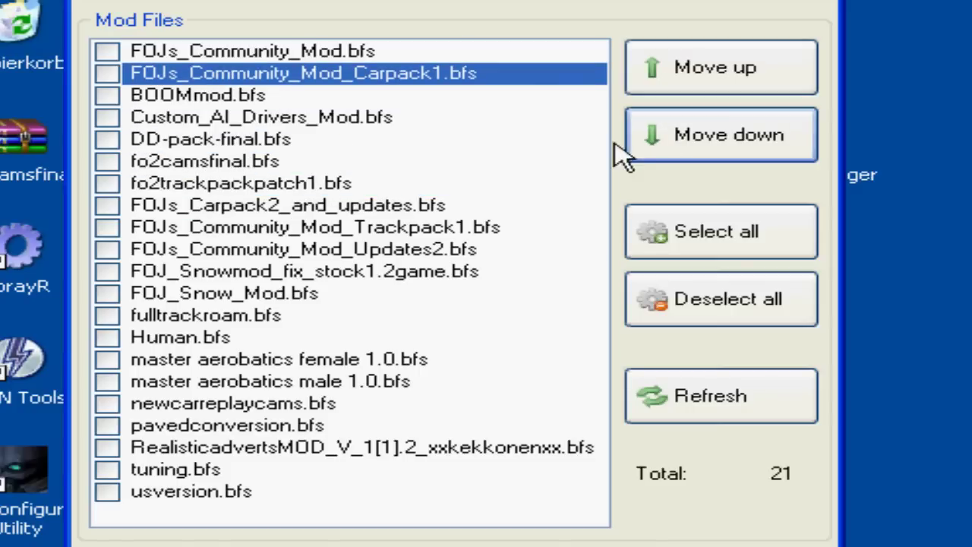
- Move FOJs_Carpack2_and_updates.bfs up to third place, directly below FOJs_Community_Mod_Carpack1.bfs
{"action": "left_click", "coordinate": [259, 208]}
{"action": "left_click", "coordinate": [693, 72]}
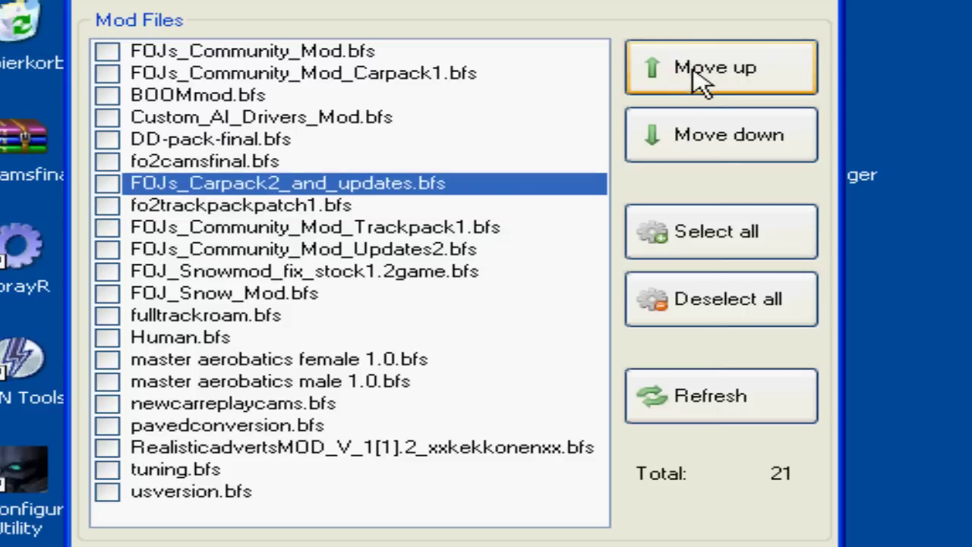
{"action": "left_click", "coordinate": [693, 74]}
{"action": "left_click", "coordinate": [692, 75]}
{"action": "left_click", "coordinate": [693, 75]}
{"action": "left_click", "coordinate": [693, 75]}
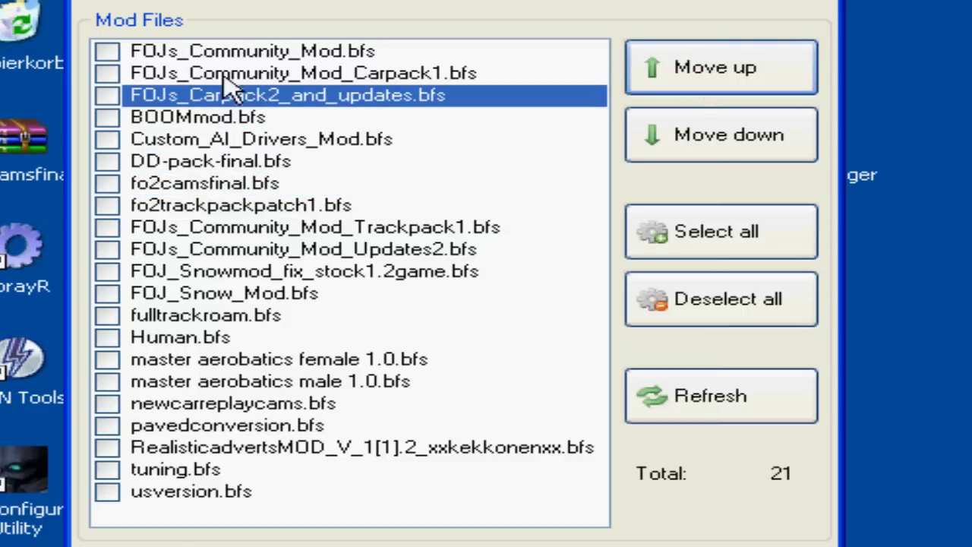
- Enable the female and male master aerobatics 1.0 mods, newcarreplaycams.bfs and pavedconversion.bfs, and apply the mod selection
{"action": "left_click", "coordinate": [109, 55]}
{"action": "left_click", "coordinate": [107, 52]}
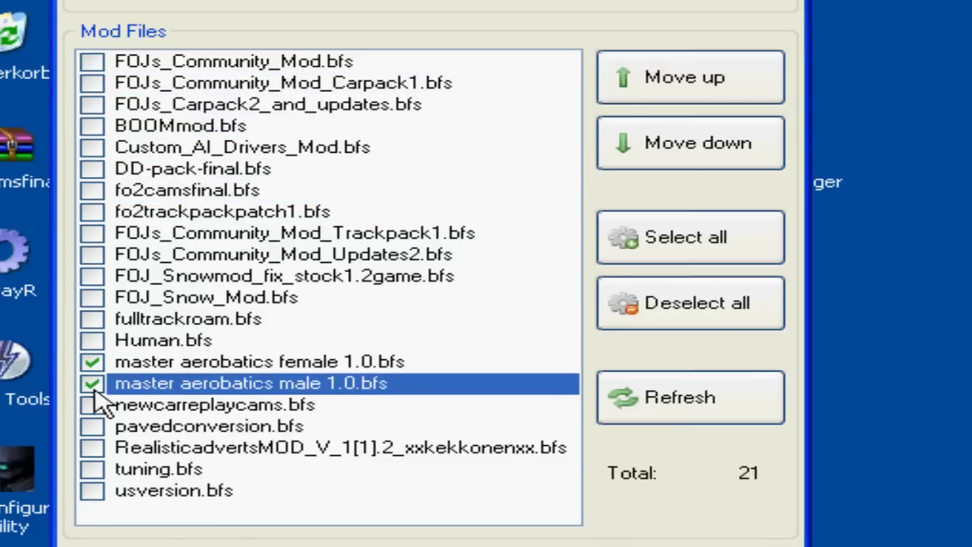
{"action": "left_click", "coordinate": [91, 404]}
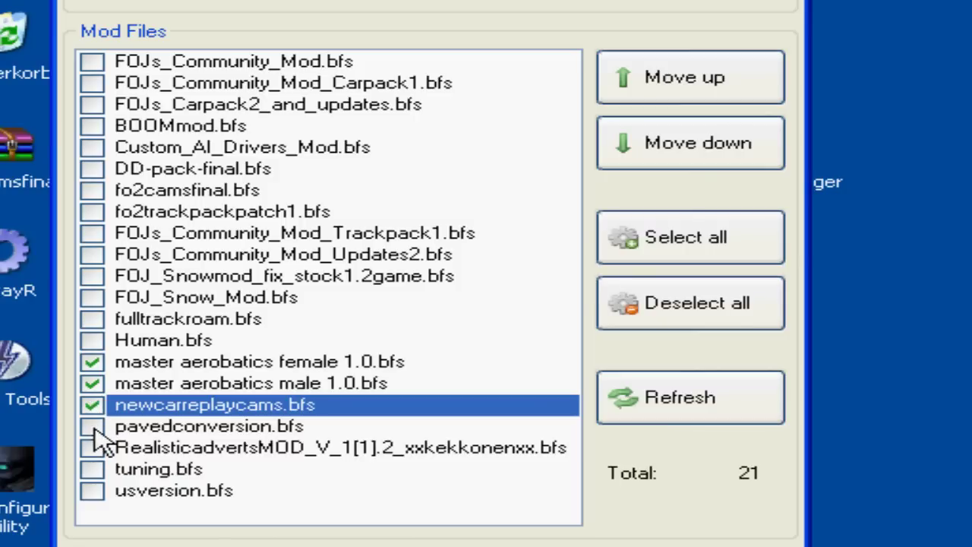
{"action": "left_click", "coordinate": [96, 429]}
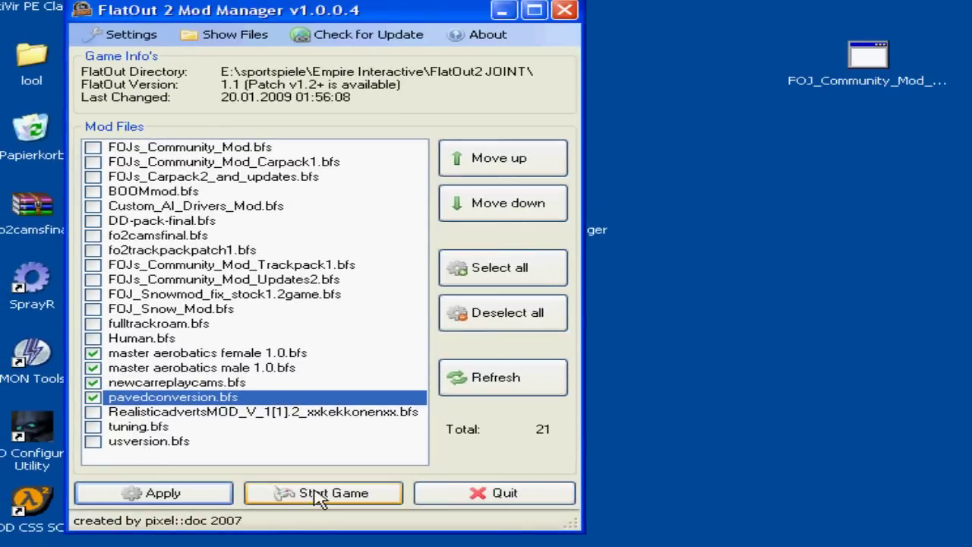
{"action": "left_click", "coordinate": [202, 495]}
{"action": "left_click", "coordinate": [608, 359]}
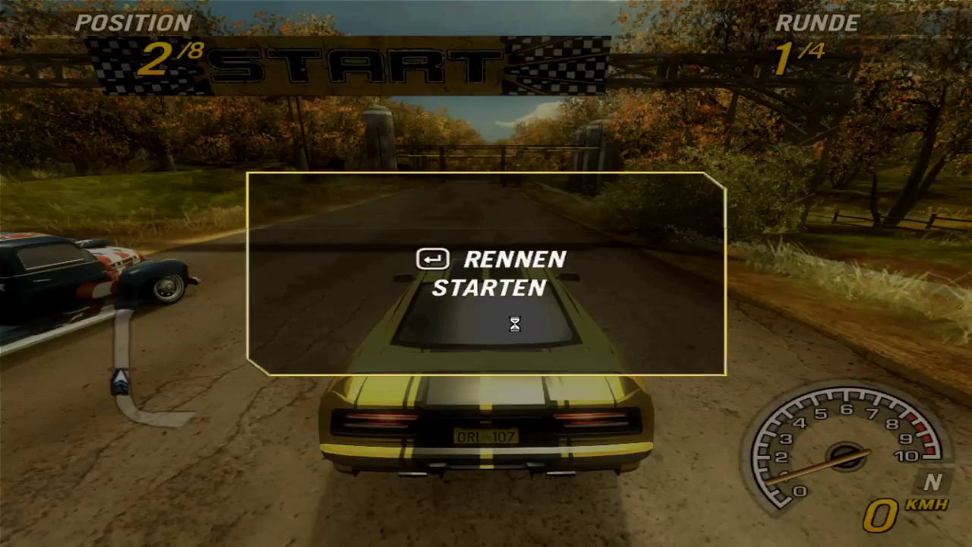
- Start the race in FlatOut 2 and accelerate the yellow car away from the starting line along the track
{"action": "key", "text": "Return"}
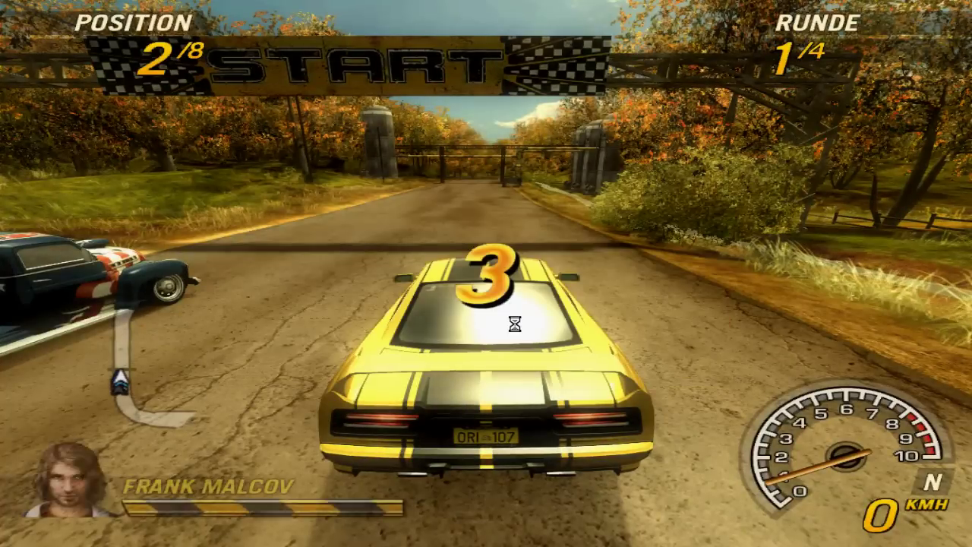
{"action": "key", "text": "Up"}
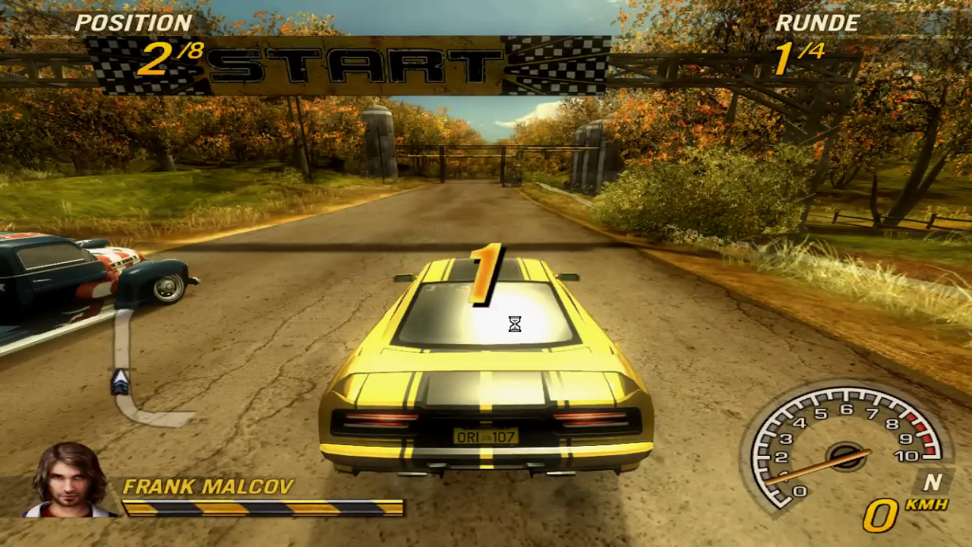
{"action": "key", "text": "Up"}
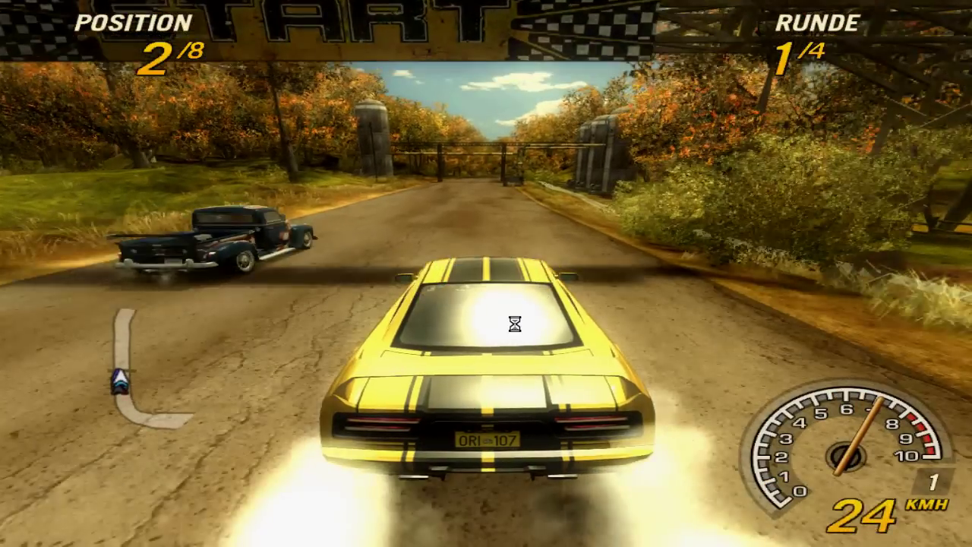
{"action": "key", "text": "Up"}
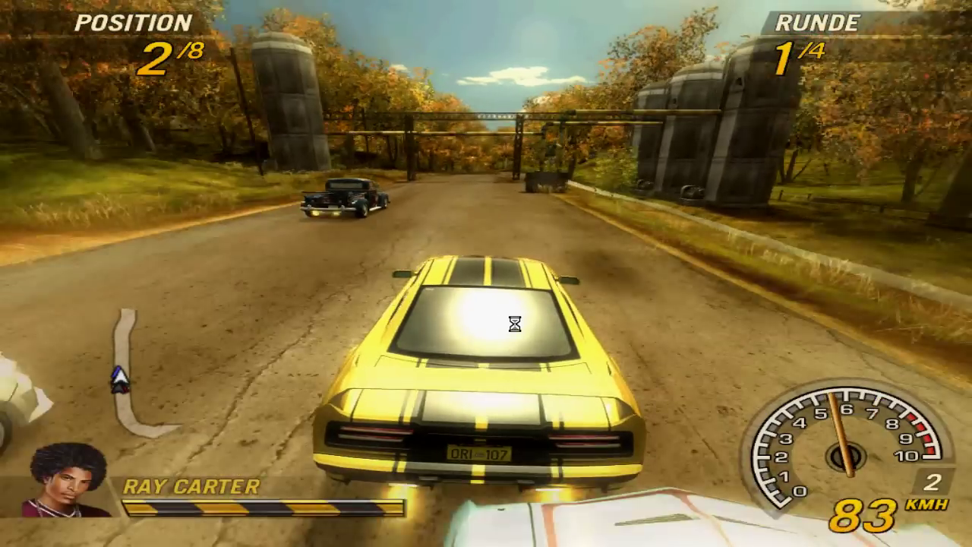
{"action": "key", "text": "Up"}
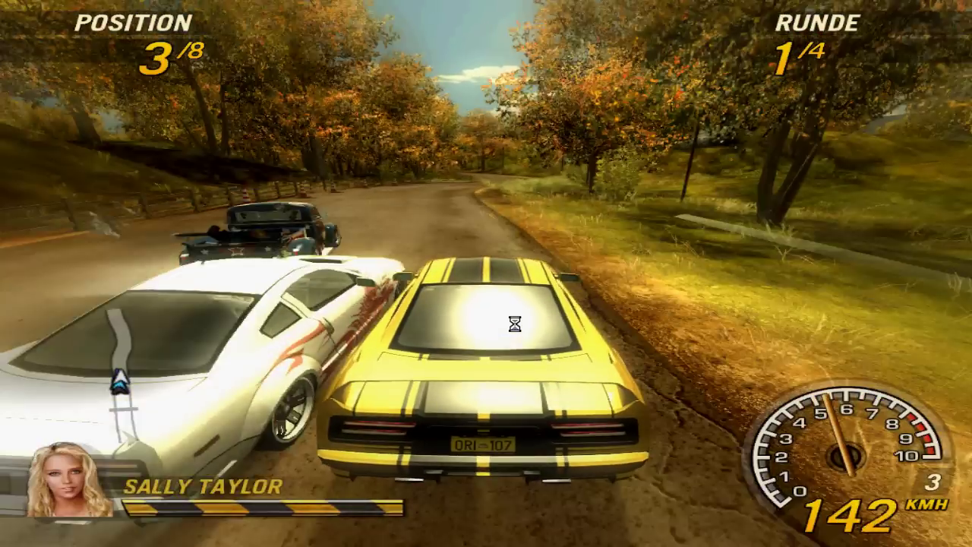